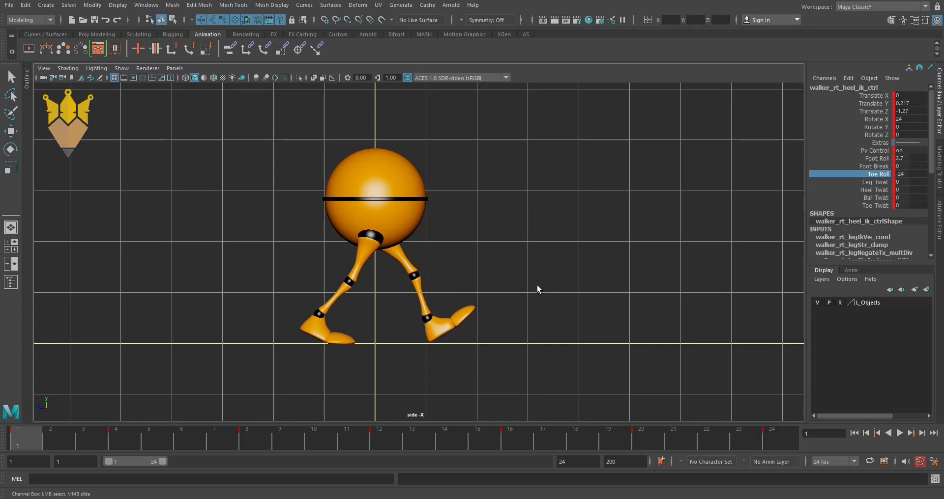
# Step: Play the walk cycle in the side view, then stop it at frame 1's contact pose
pyautogui.click(899, 433)
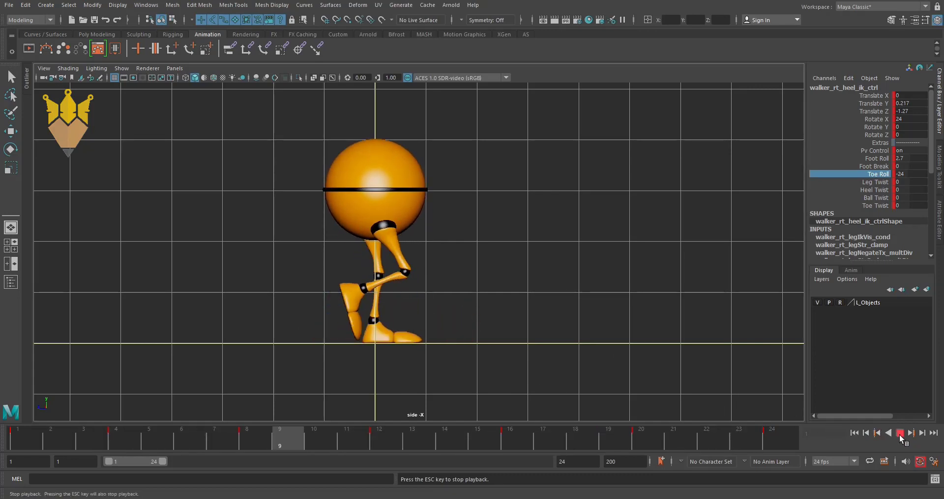
pyautogui.press('Escape')
# Step: Return to frame 1 and switch the viewport to the front view of the walker
pyautogui.moveTo(175, 443)
pyautogui.mouseDown()
pyautogui.moveTo(0, 448)
pyautogui.moveTo(400, 449)
pyautogui.moveTo(63, 444)
pyautogui.moveTo(19, 433)
pyautogui.mouseUp()
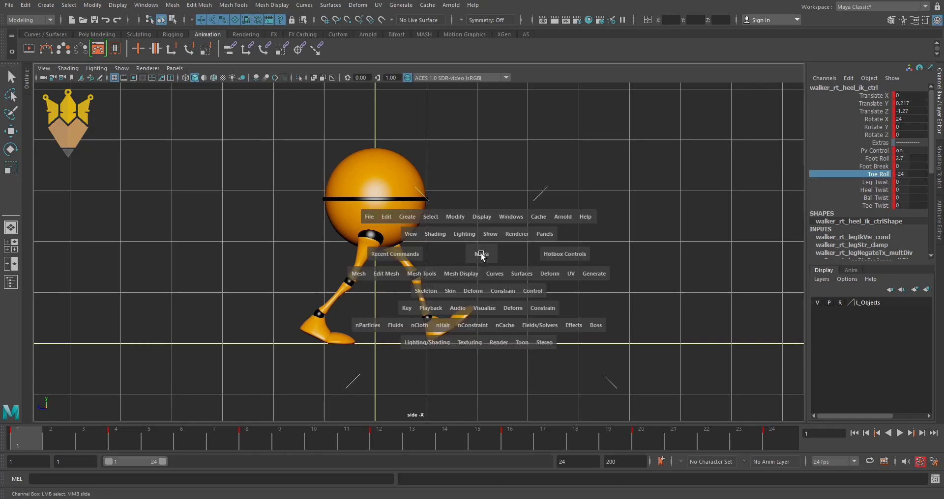
pyautogui.press('space')
pyautogui.moveTo(481, 254)
pyautogui.mouseDown()
pyautogui.moveTo(489, 283)
pyautogui.moveTo(509, 301)
pyautogui.mouseUp()
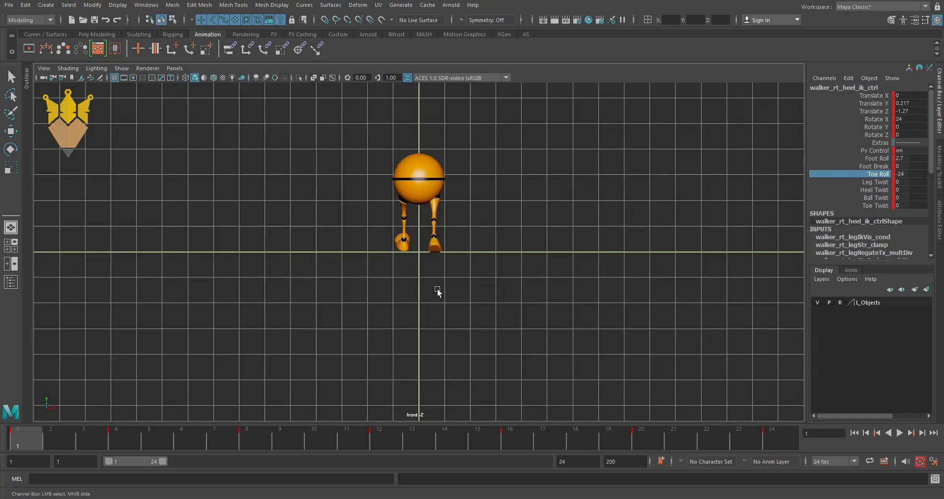
pyautogui.keyDown('alt'); pyautogui.moveTo(434, 281); pyautogui.dragTo(431, 302, button='right'); pyautogui.keyUp('alt')
pyautogui.keyDown('alt'); pyautogui.moveTo(425, 295); pyautogui.dragTo(423, 337, button='middle'); pyautogui.keyUp('alt')
pyautogui.press('space')
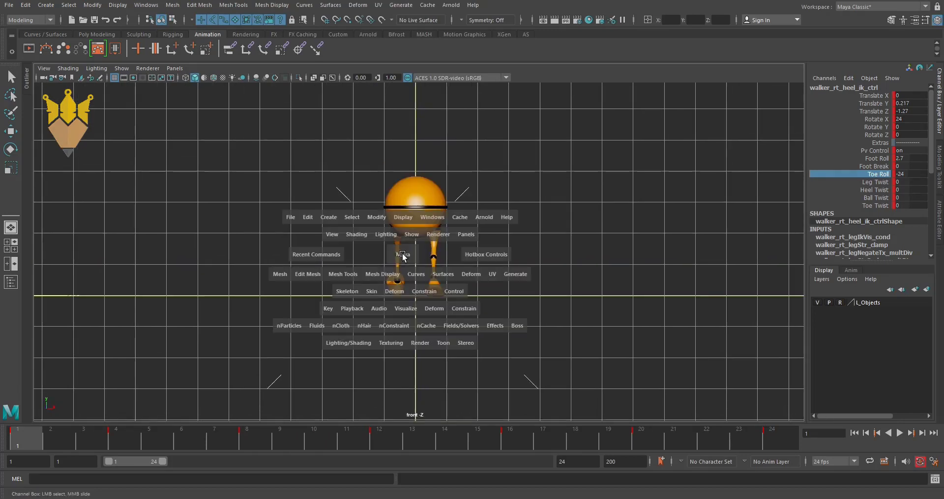
pyautogui.moveTo(403, 254); pyautogui.dragTo(403, 252)
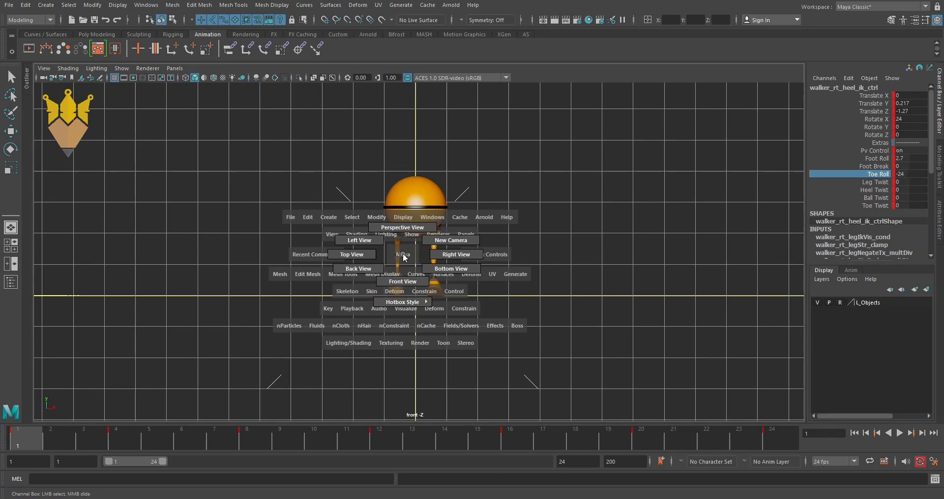
pyautogui.moveTo(403, 252); pyautogui.dragTo(451, 269)
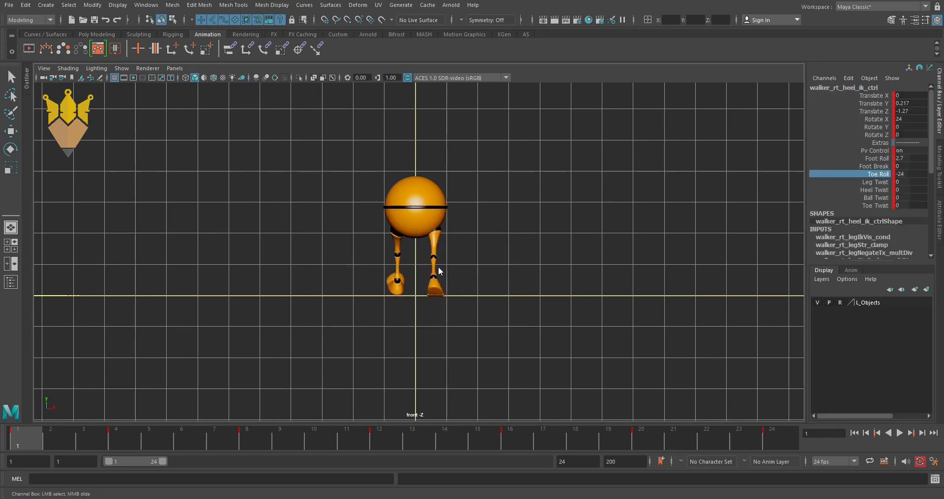
pyautogui.press('space')
pyautogui.moveTo(403, 241); pyautogui.dragTo(407, 267)
# Step: Split into front and perspective panes, frame the walker, and marquee-select CTRL_Root
pyautogui.press('space')
pyautogui.press('a')
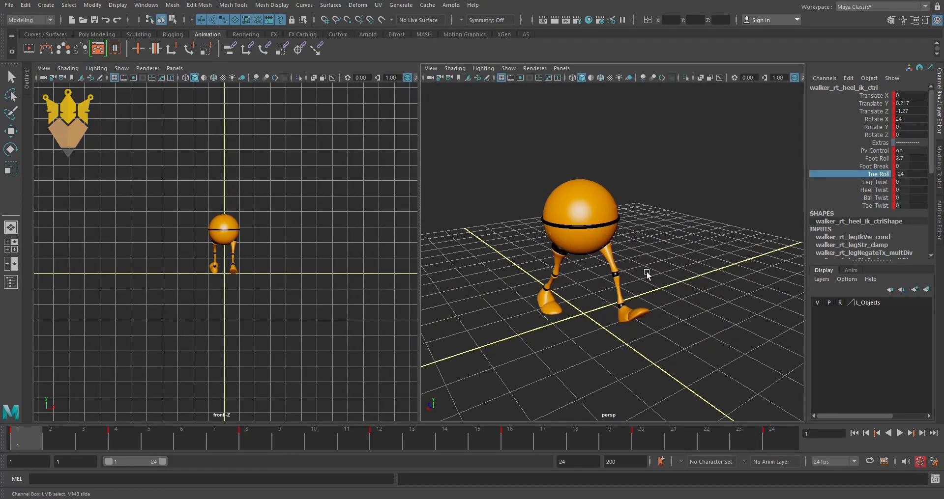
pyautogui.moveTo(601, 341)
pyautogui.mouseDown()
pyautogui.moveTo(556, 358)
pyautogui.moveTo(624, 357)
pyautogui.moveTo(601, 364)
pyautogui.mouseUp()
pyautogui.press('w')
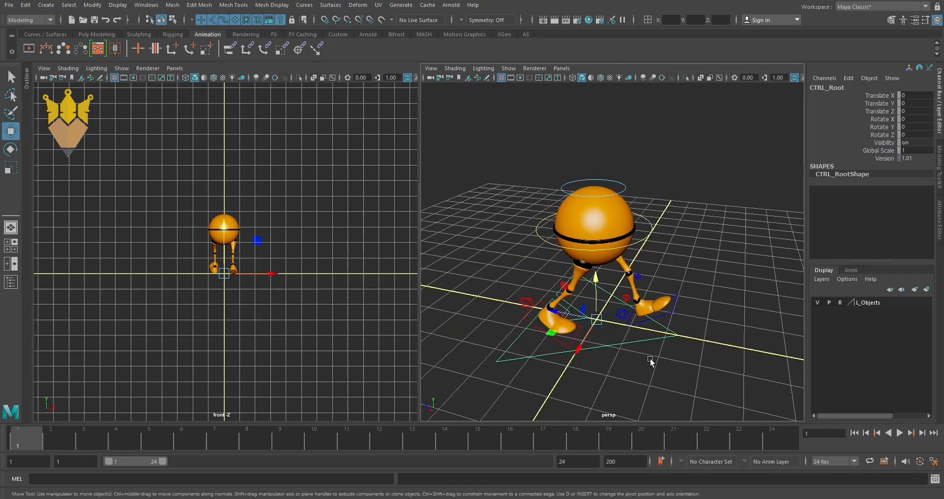
# Step: Turn the walker around by setting CTRL_Root's Rotate Y to -180
pyautogui.press('e')
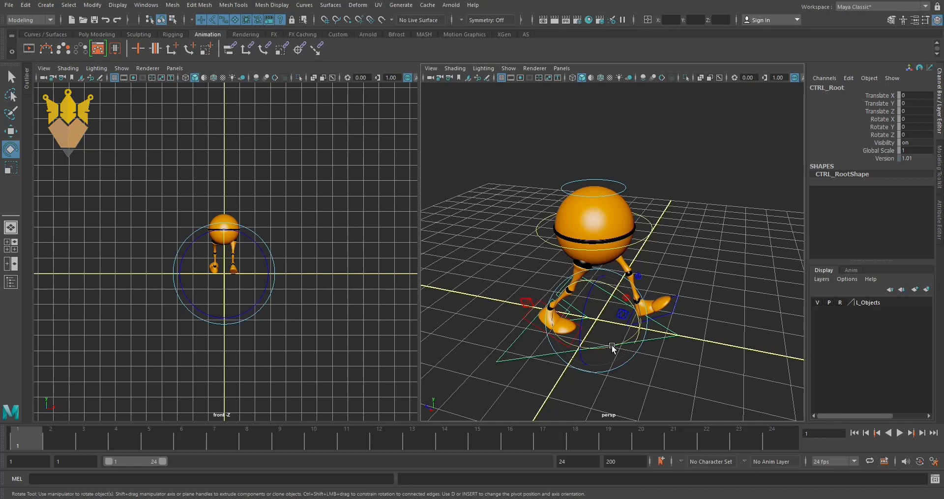
pyautogui.moveTo(612, 346)
pyautogui.mouseDown()
pyautogui.moveTo(449, 346)
pyautogui.moveTo(538, 361)
pyautogui.moveTo(333, 365)
pyautogui.moveTo(456, 67)
pyautogui.moveTo(676, 177)
pyautogui.mouseUp()
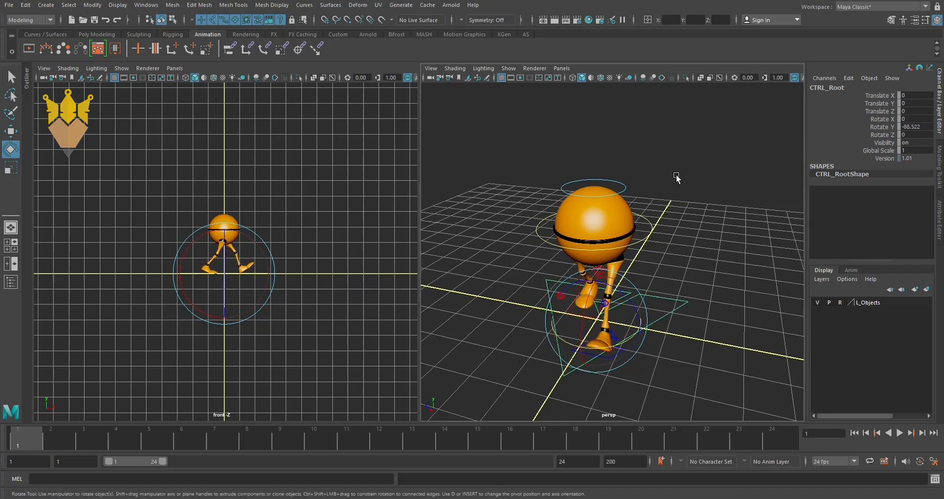
pyautogui.doubleClick(910, 127)
pyautogui.write('-180')
pyautogui.press('Return')
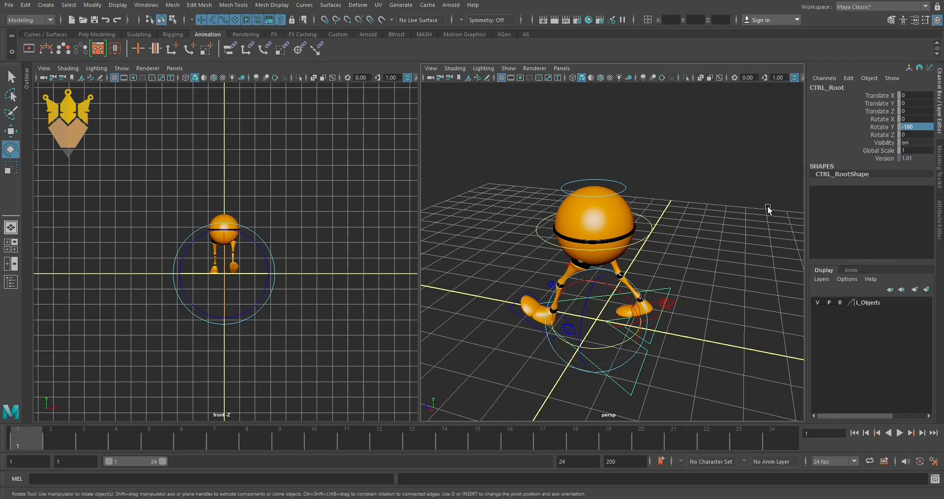
# Step: Maximize the front view and zoom out until the whole walker is visible
pyautogui.press('space')
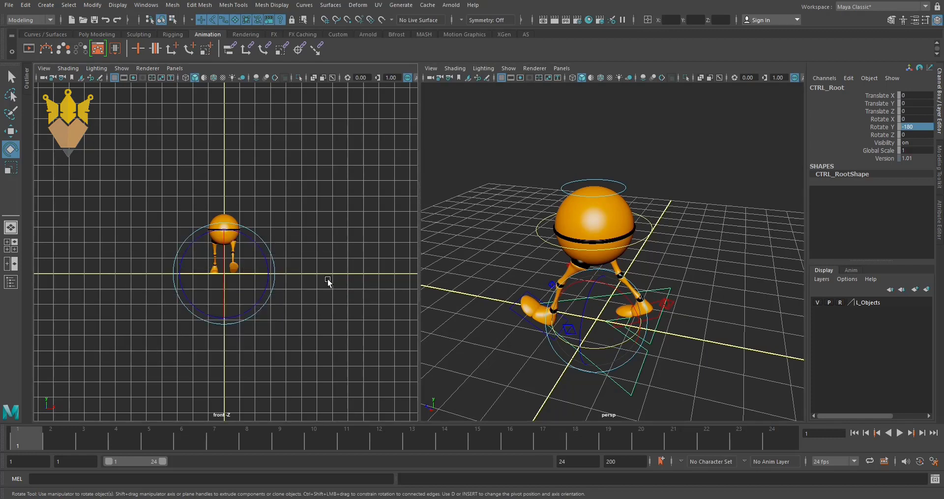
pyautogui.scroll(3, 321, 287)
pyautogui.scroll(3, 244, 334)
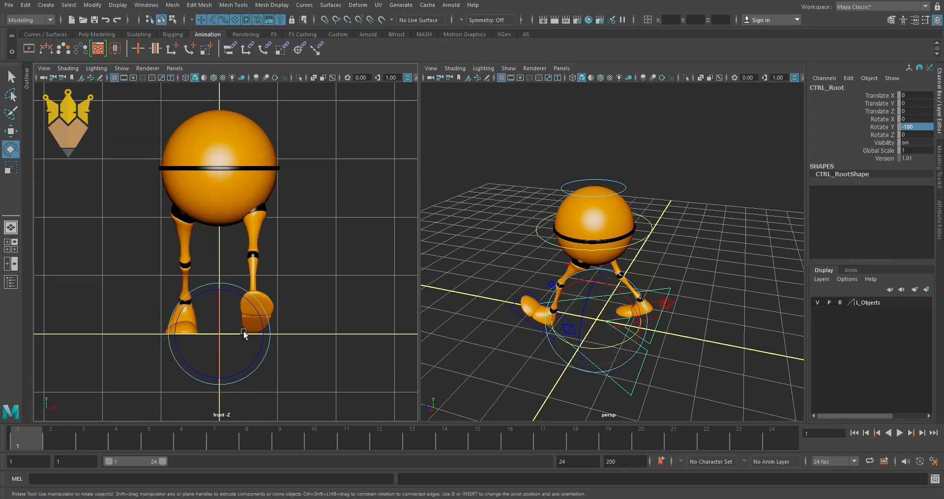
pyautogui.press('space')
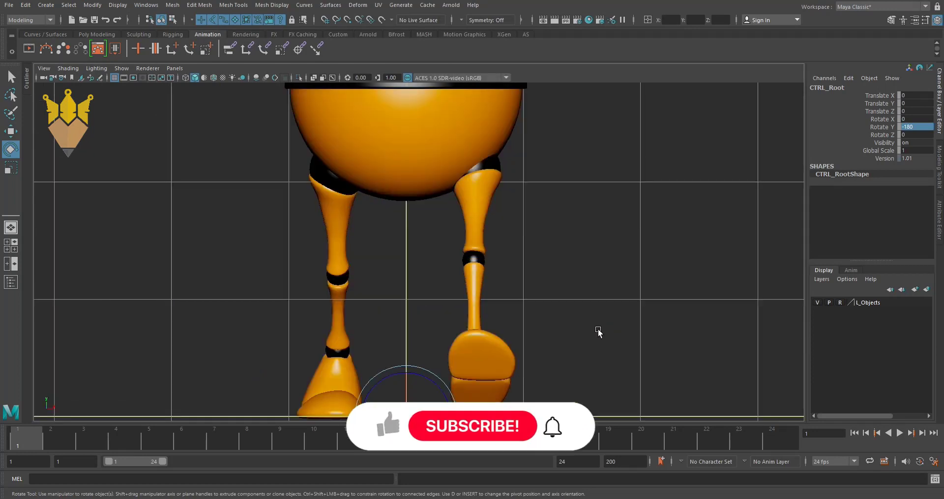
pyautogui.moveTo(598, 331)
pyautogui.keyDown('alt'); pyautogui.mouseDown(button='right')
pyautogui.moveTo(442, 333)
pyautogui.moveTo(391, 303)
pyautogui.mouseUp(button='right'); pyautogui.keyUp('alt')
pyautogui.scroll(2, 375, 295)
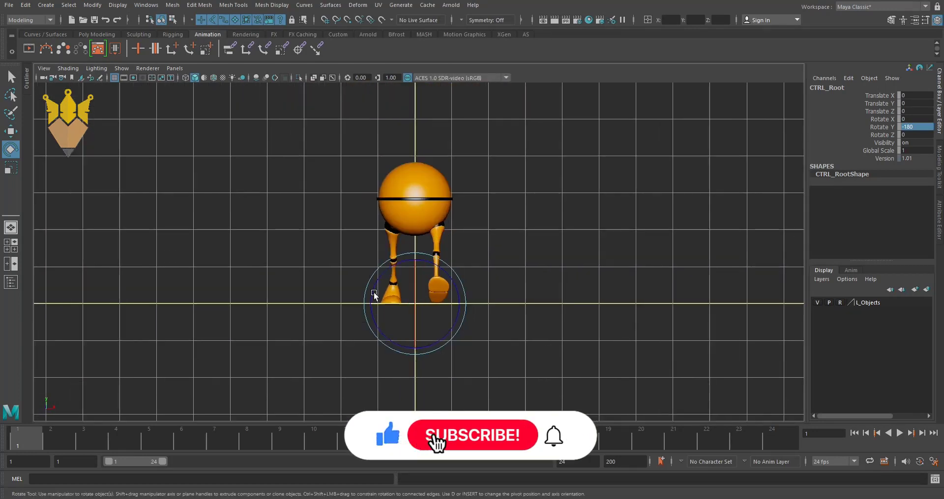
pyautogui.scroll(1, 468, 307)
pyautogui.scroll(1, 467, 324)
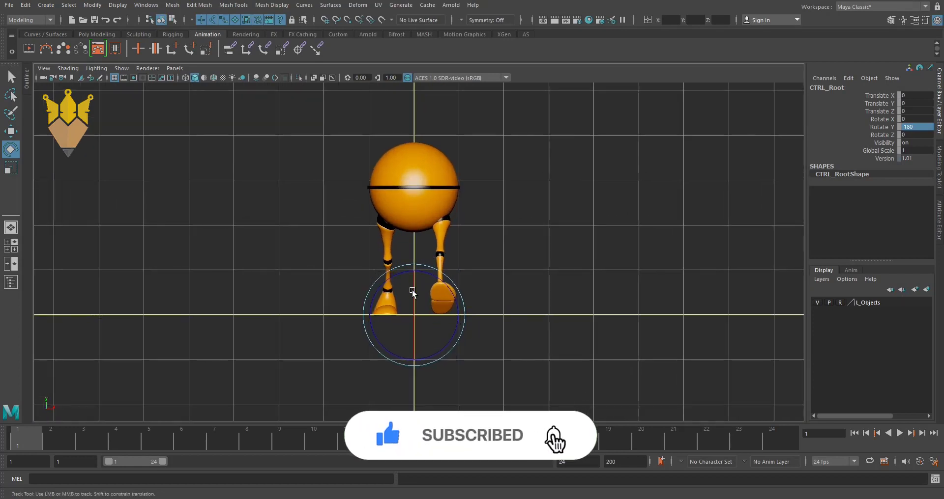
pyautogui.keyDown('alt'); pyautogui.moveTo(412, 291); pyautogui.dragTo(422, 307, button='middle'); pyautogui.keyUp('alt')
pyautogui.scroll(1, 417, 306)
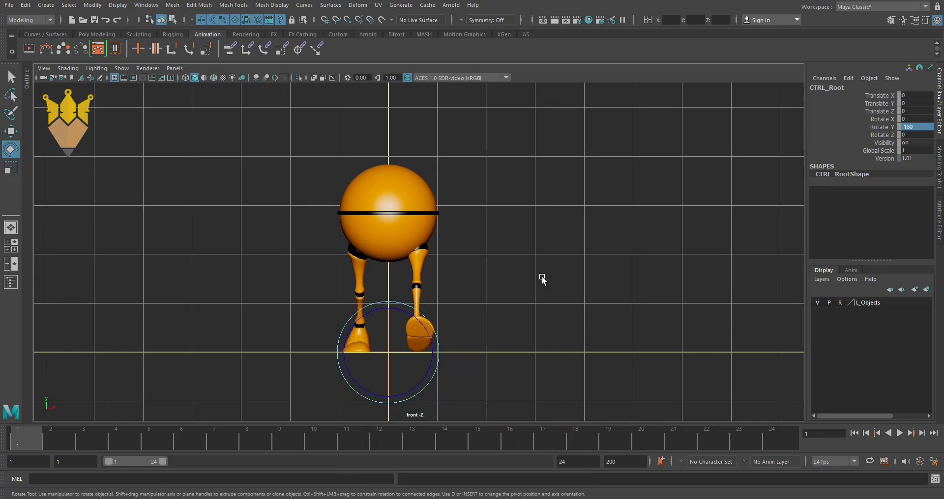
# Step: Select CTRL_Main with the Move tool and go to frame 8
pyautogui.click(503, 334)
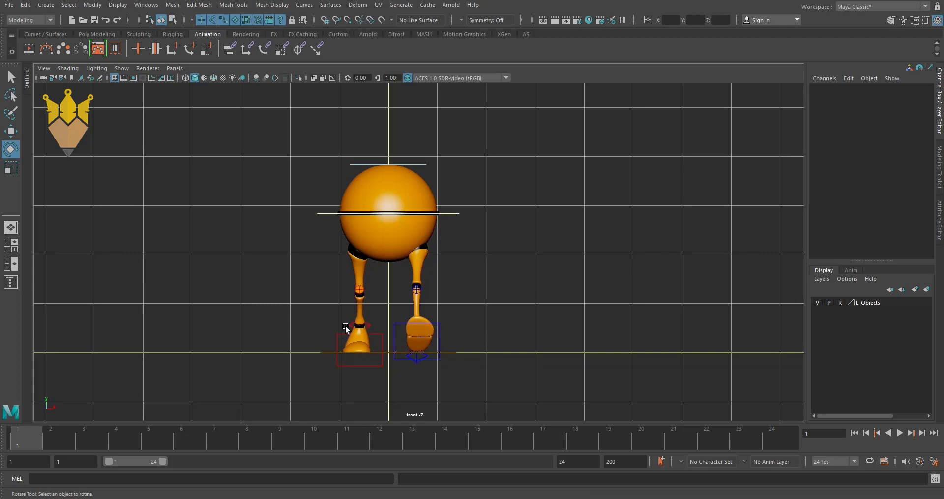
pyautogui.click(336, 211)
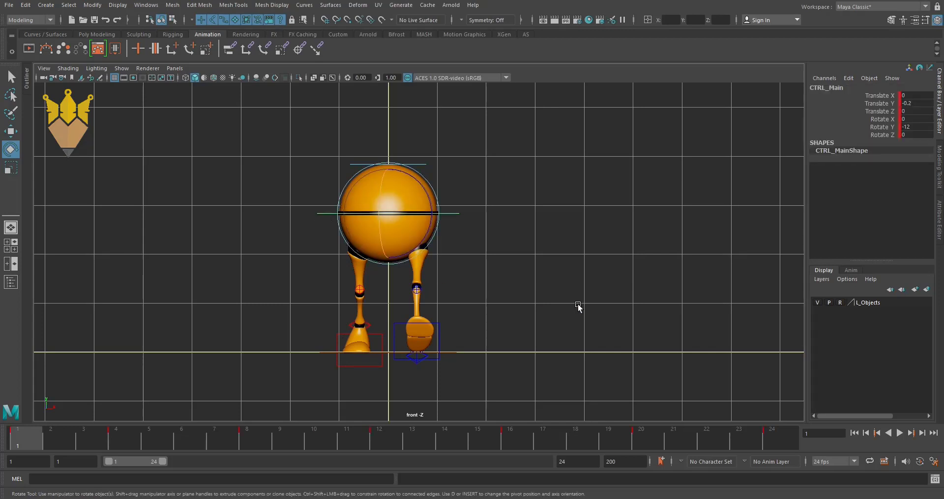
pyautogui.press('w')
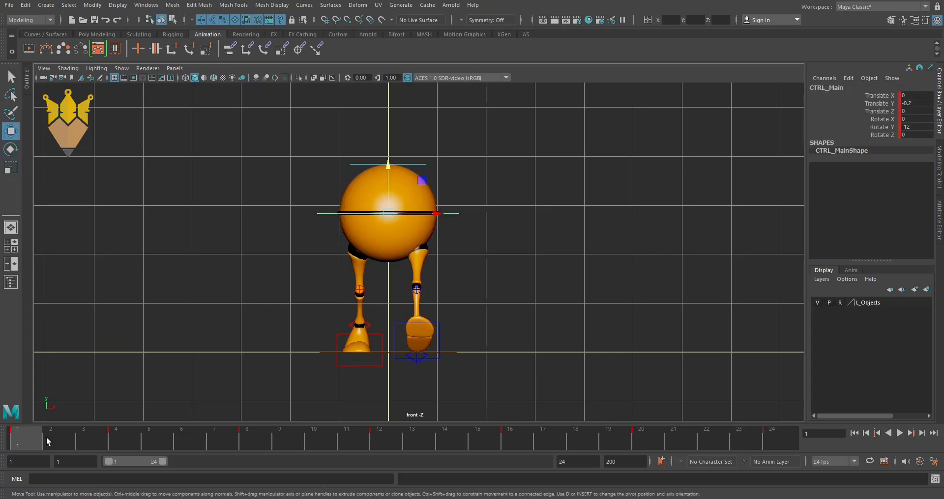
pyautogui.moveTo(46, 437); pyautogui.dragTo(246, 447)
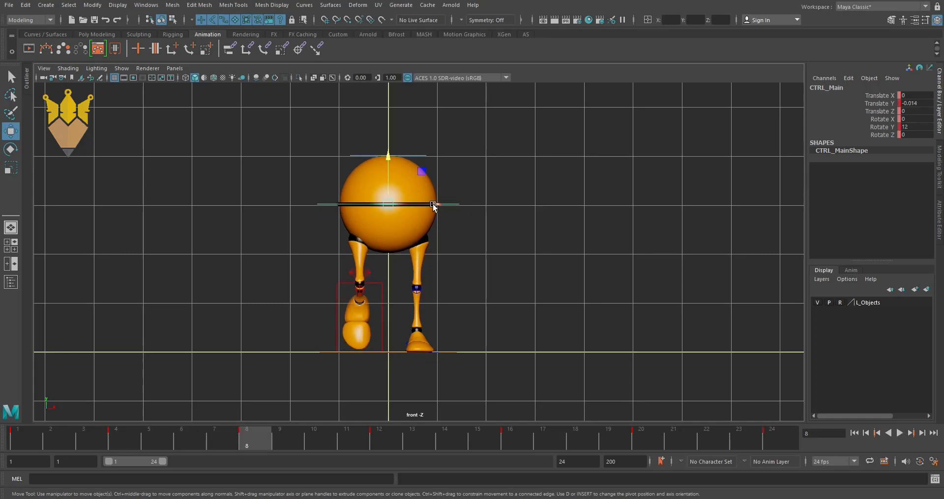
# Step: Shift the ball body sideways, settling on a CTRL_Main Translate X of -0.09
pyautogui.moveTo(434, 207); pyautogui.dragTo(435, 211)
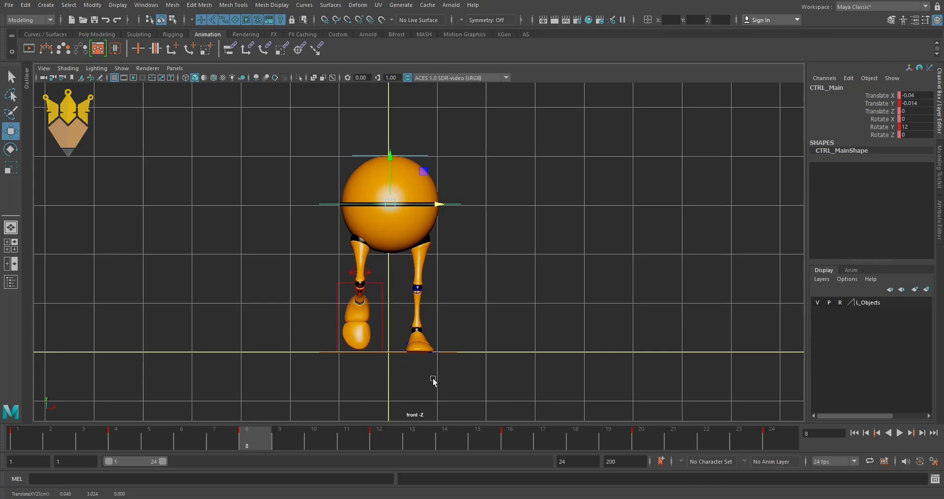
pyautogui.hotkey('ctrl', 'z')
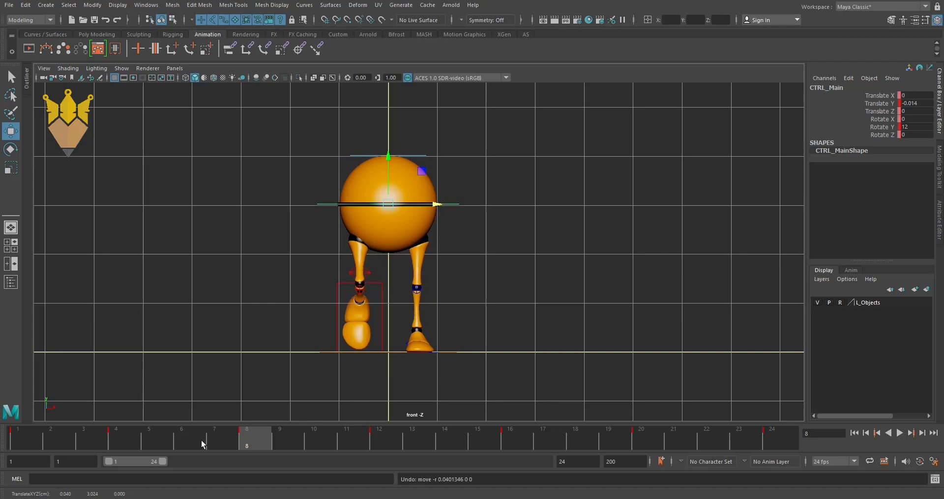
pyautogui.hotkey('alt', 'v')
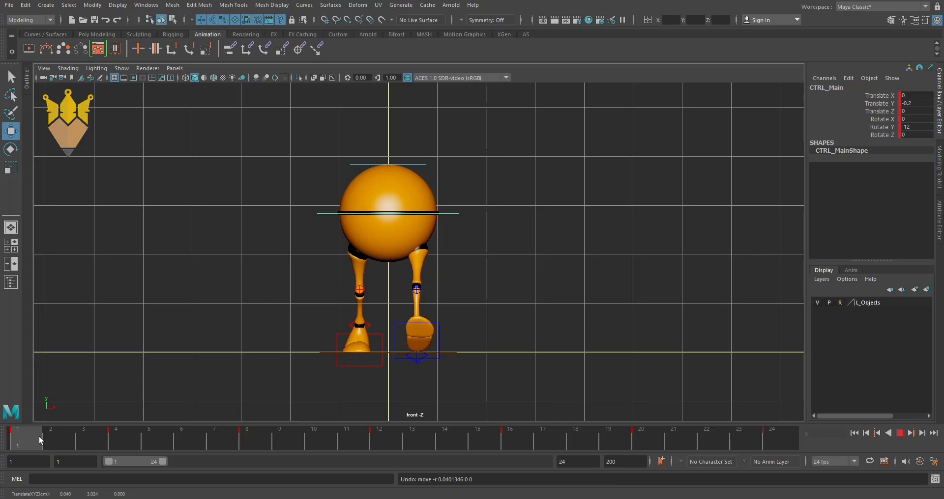
pyautogui.moveTo(40, 436)
pyautogui.mouseDown()
pyautogui.moveTo(114, 449)
pyautogui.moveTo(244, 451)
pyautogui.mouseUp()
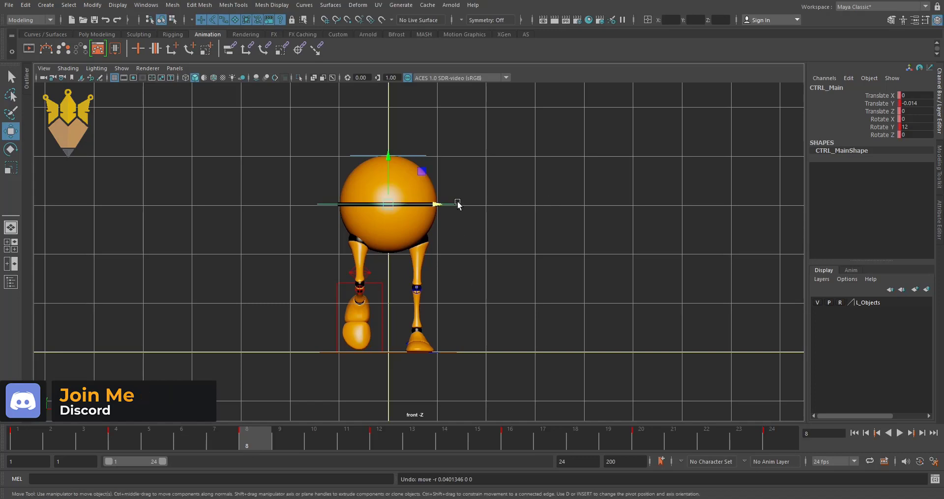
pyautogui.moveTo(437, 204); pyautogui.dragTo(438, 204)
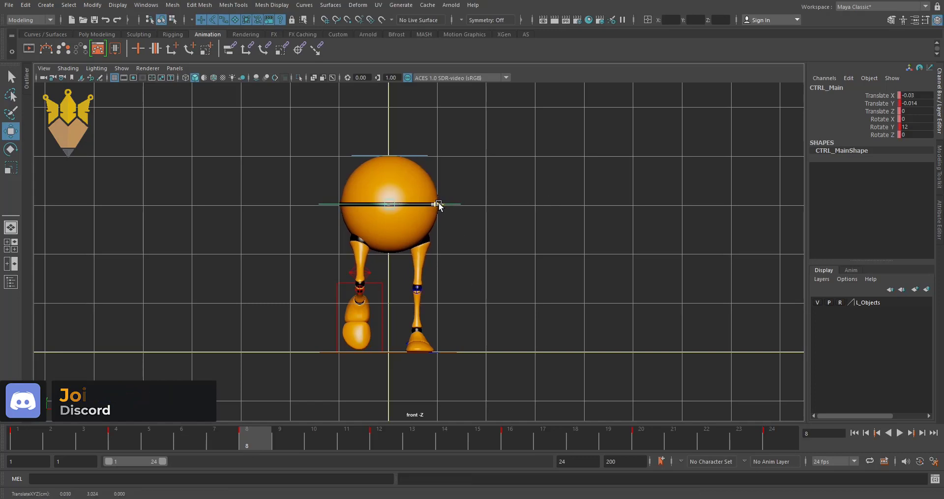
pyautogui.moveTo(438, 204); pyautogui.dragTo(440, 205)
pyautogui.click(910, 95)
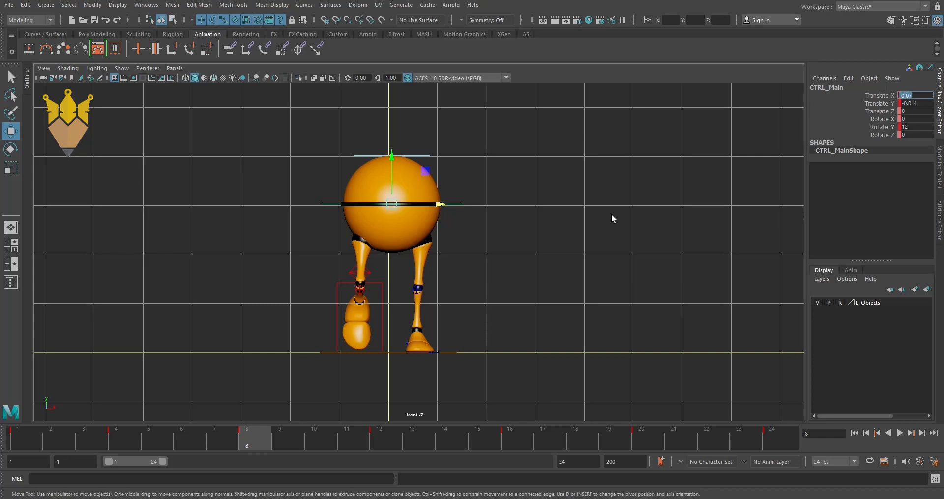
pyautogui.write('-')
pyautogui.press('Return')
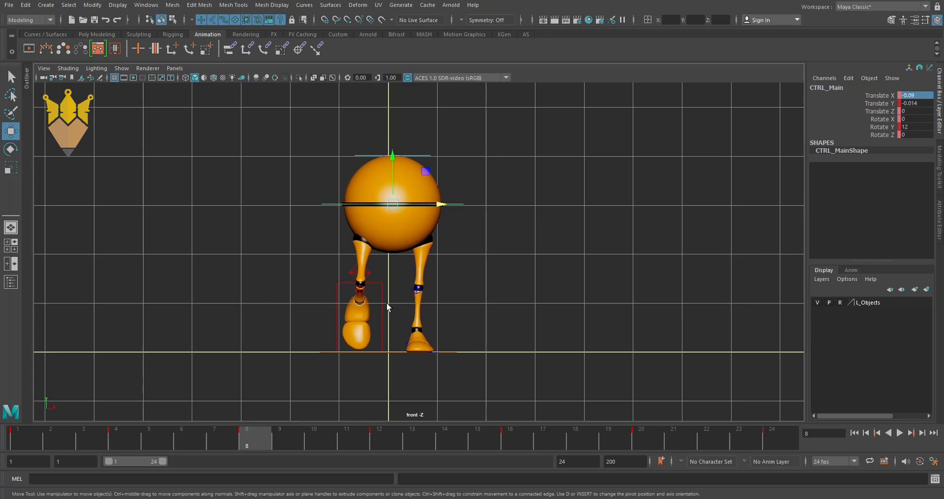
# Step: Review the animation from the early frames and stop playback at frame 8
pyautogui.moveTo(201, 439); pyautogui.dragTo(102, 448)
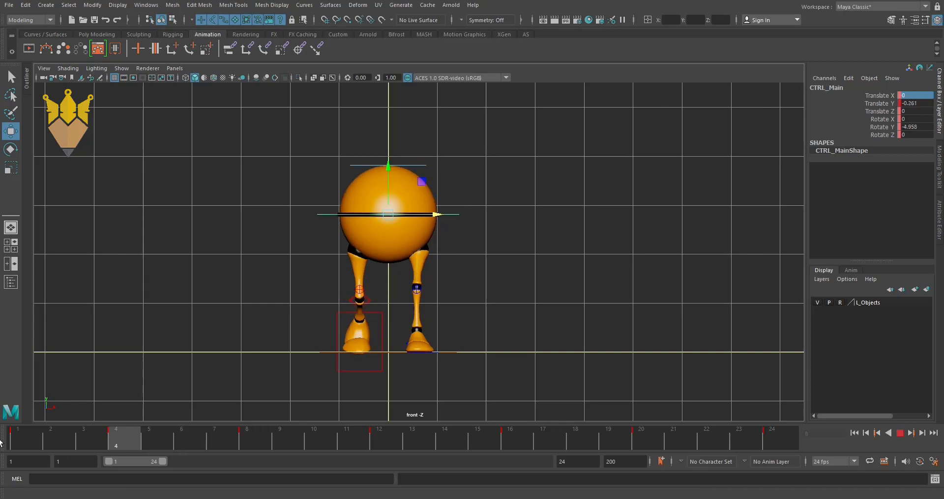
pyautogui.hotkey('alt', 'v')
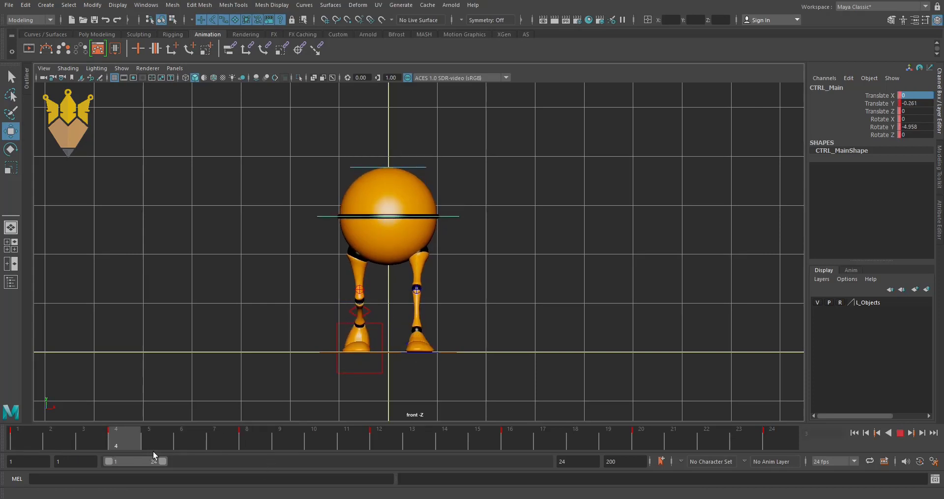
pyautogui.hotkey('alt', 'v')
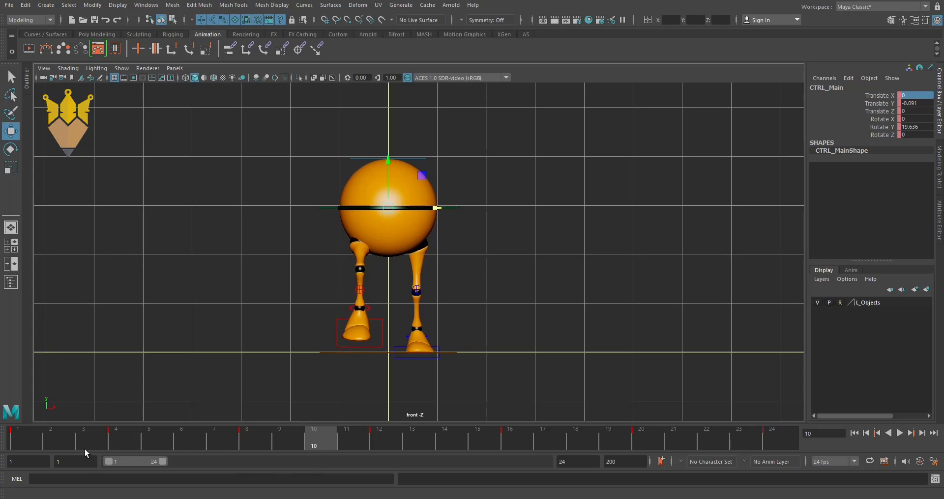
pyautogui.moveTo(230, 433); pyautogui.dragTo(91, 443)
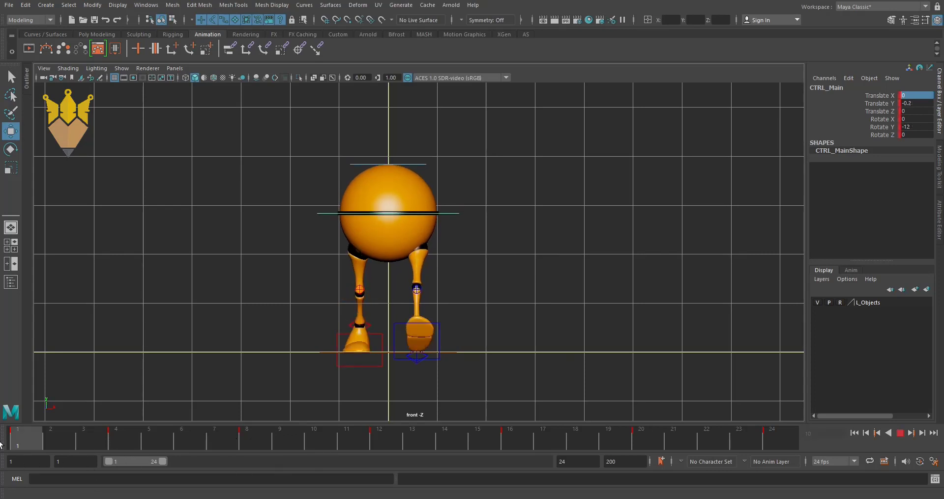
pyautogui.hotkey('alt', 'v')
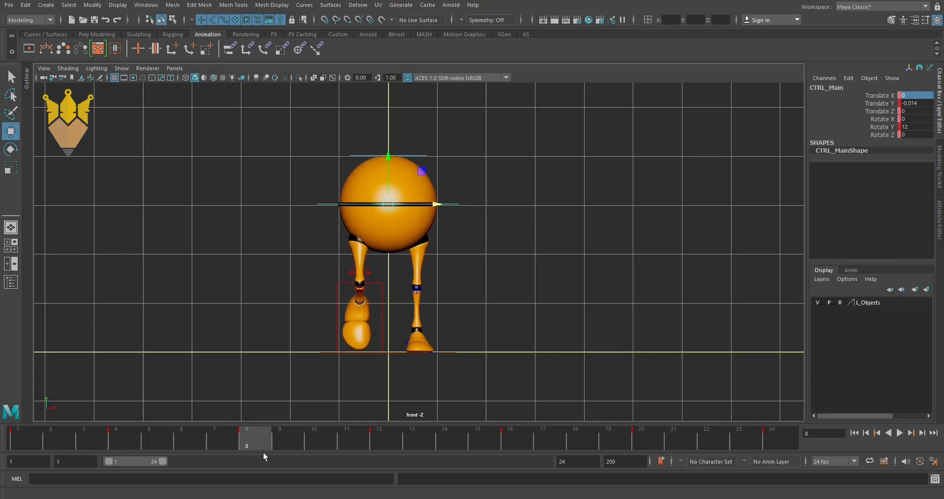
pyautogui.press('Escape')
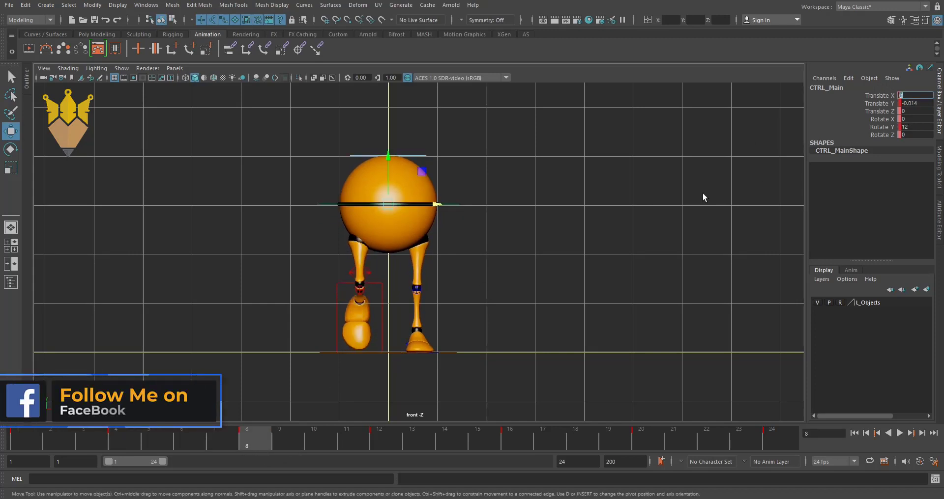
# Step: Turn on Auto Key, key Translate X -0.09 at frame 8, and play back to frame 20
pyautogui.click(919, 462)
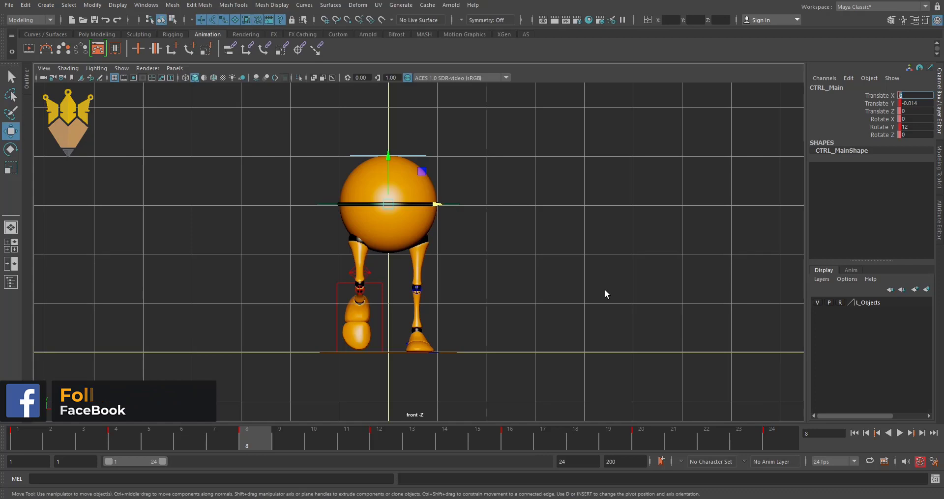
pyautogui.write('-')
pyautogui.write('09')
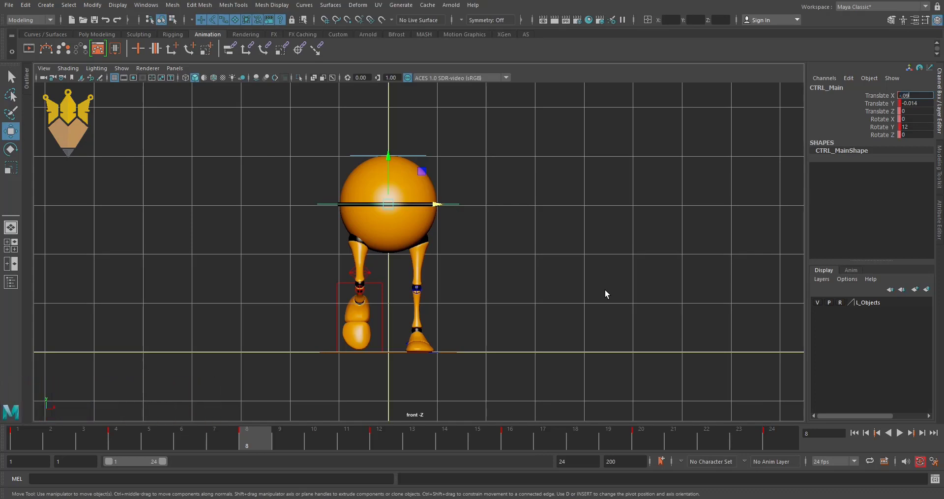
pyautogui.press('Return')
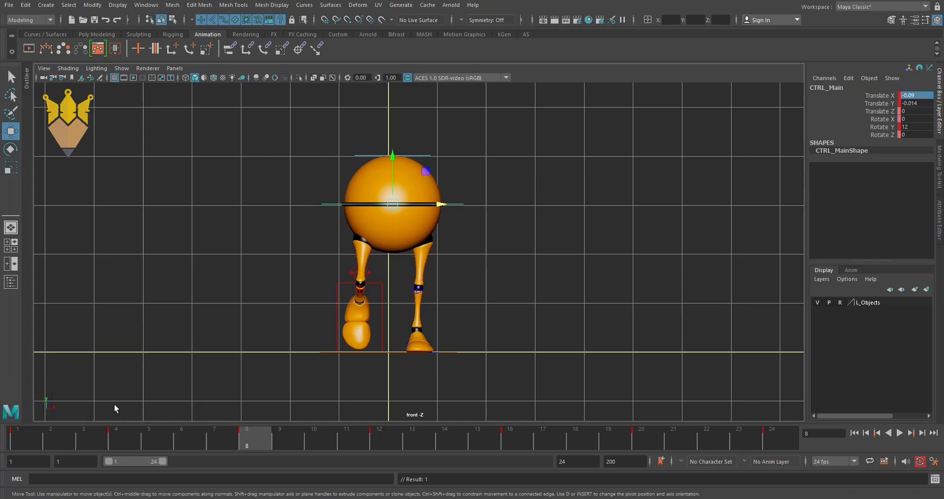
pyautogui.hotkey('alt', 'v')
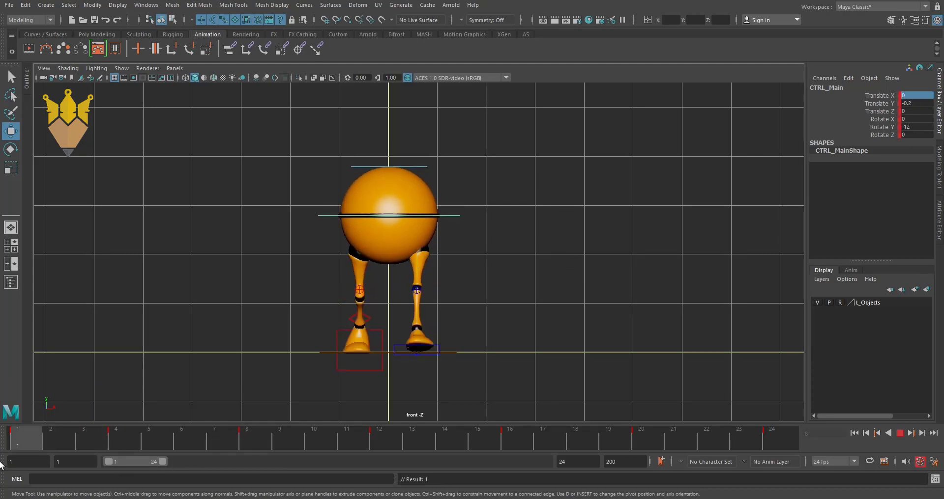
pyautogui.hotkey('alt', 'v')
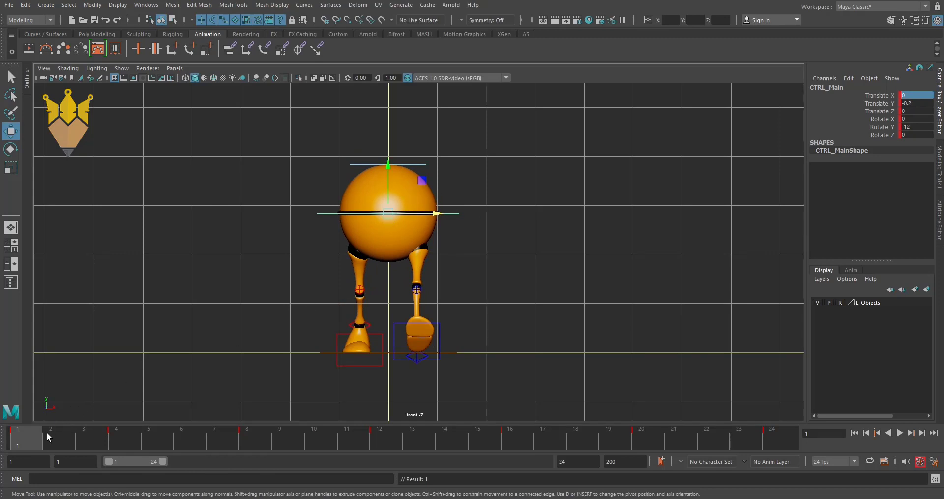
pyautogui.hotkey('alt', 'v')
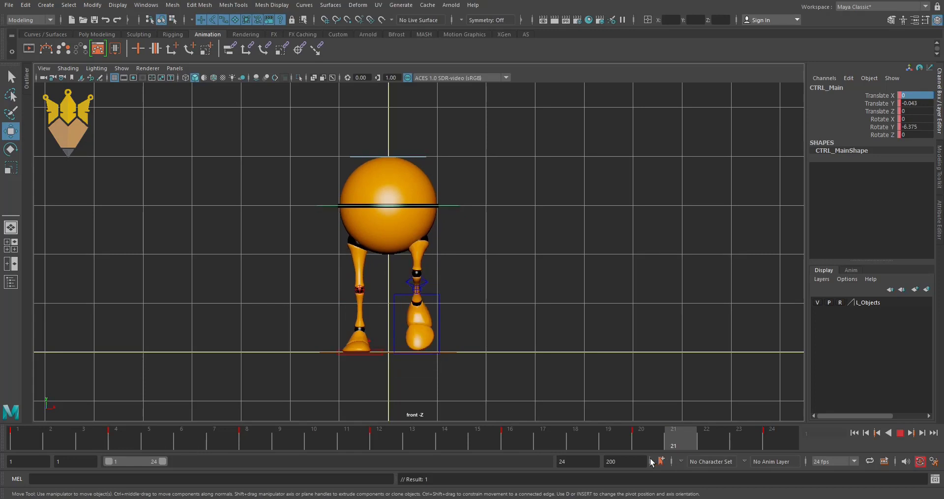
pyautogui.hotkey('alt', 'v')
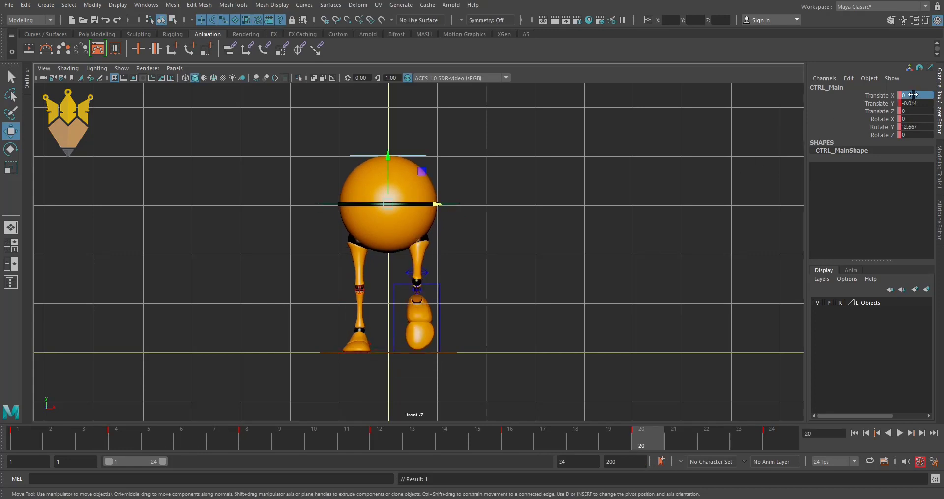
# Step: Set CTRL_Main's Translate X to 0.09 at frame 20
pyautogui.click(913, 95)
pyautogui.write('.')
pyautogui.write('09')
pyautogui.press('Return')
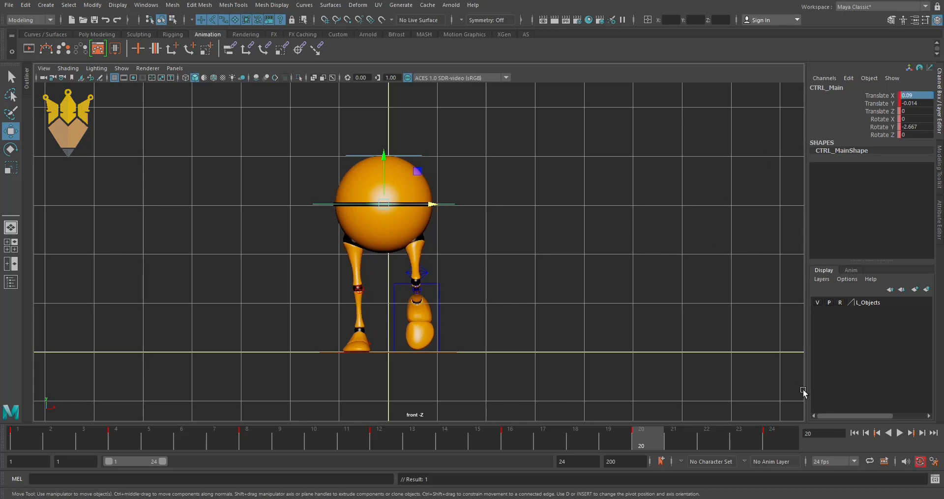
# Step: Play the walk cycle and orbit around the walker in a maximized perspective view
pyautogui.click(901, 433)
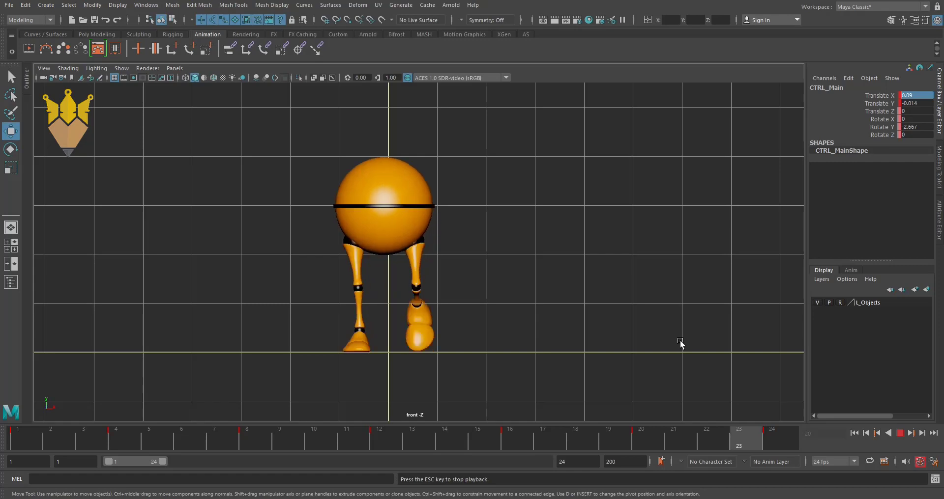
pyautogui.press('space')
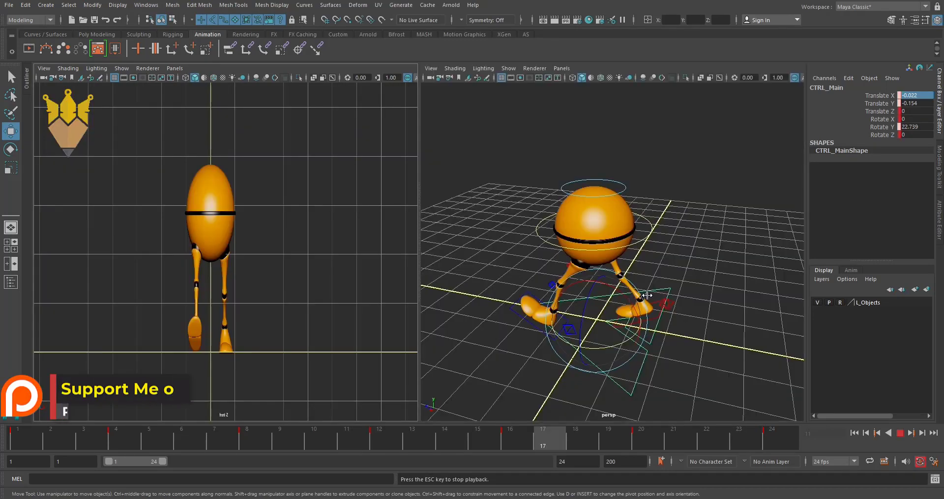
pyautogui.press('space')
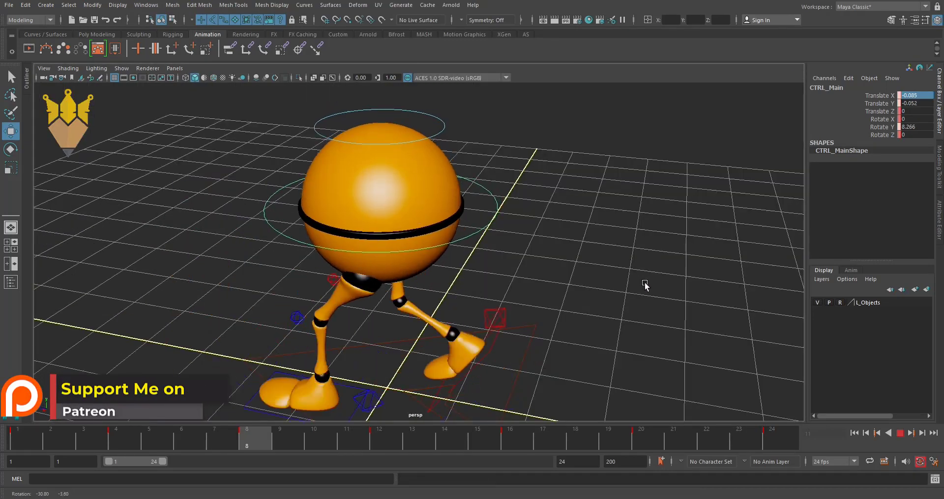
pyautogui.moveTo(413, 306)
pyautogui.keyDown('alt'); pyautogui.mouseDown()
pyautogui.moveTo(433, 320)
pyautogui.moveTo(481, 301)
pyautogui.mouseUp(); pyautogui.keyUp('alt')
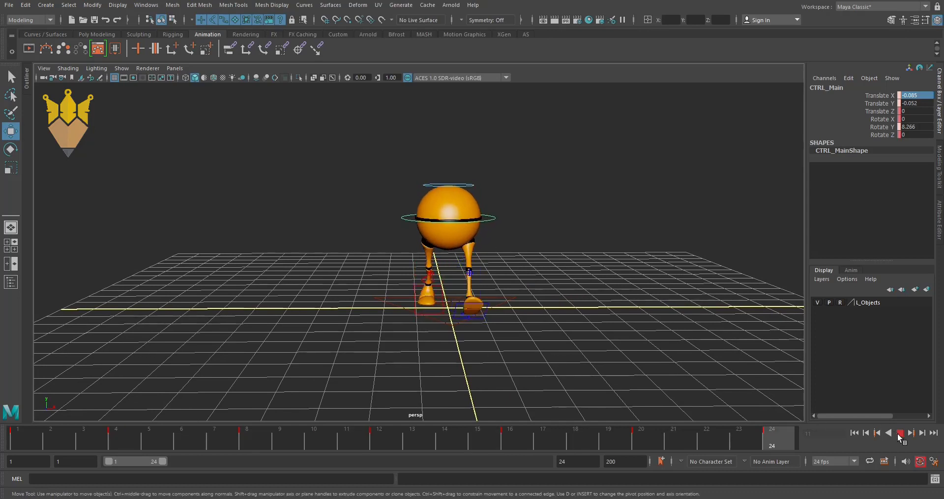
pyautogui.press('Escape')
pyautogui.hotkey('alt', 'shift', 'v')
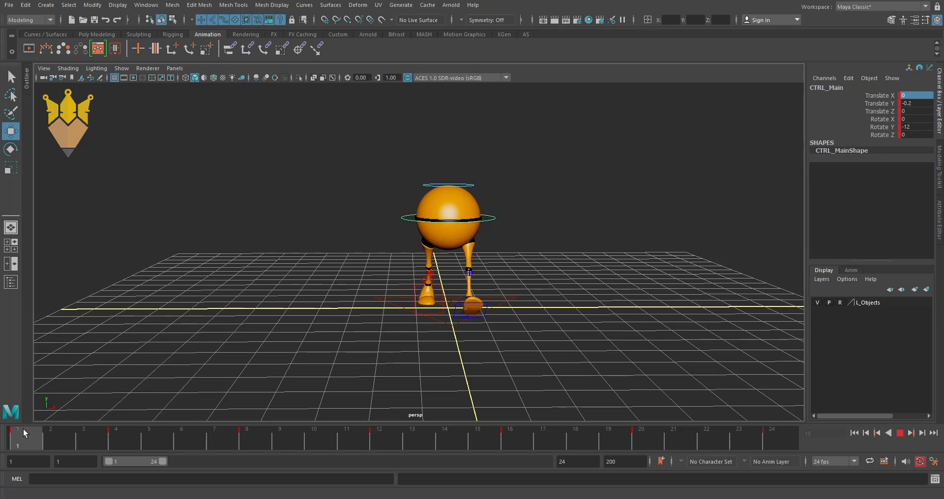
pyautogui.moveTo(23, 429)
pyautogui.mouseDown()
pyautogui.moveTo(126, 434)
pyautogui.moveTo(376, 472)
pyautogui.moveTo(674, 481)
pyautogui.moveTo(50, 465)
pyautogui.mouseUp()
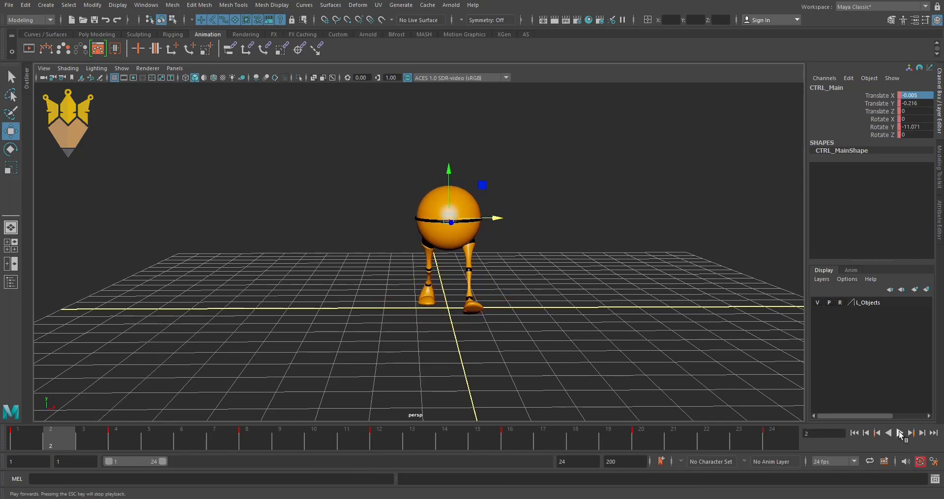
pyautogui.click(899, 433)
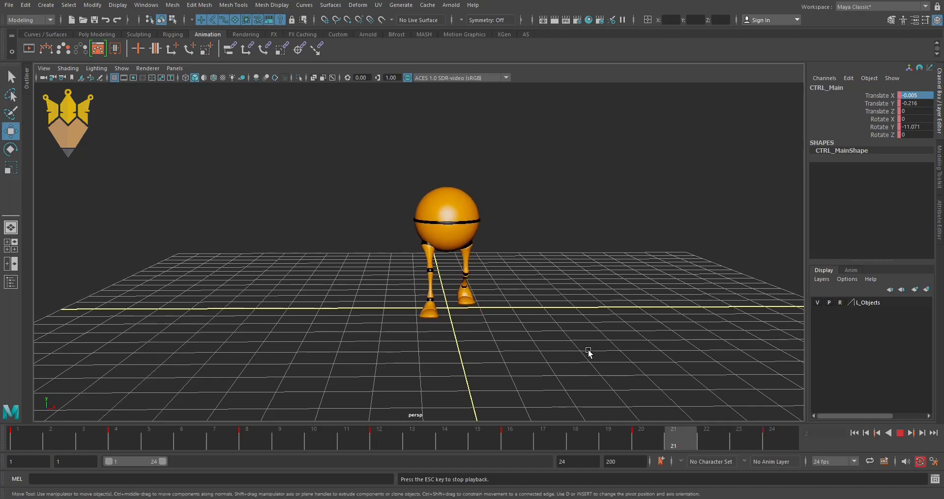
pyautogui.moveTo(409, 330)
pyautogui.keyDown('alt'); pyautogui.mouseDown()
pyautogui.moveTo(458, 330)
pyautogui.moveTo(419, 247)
pyautogui.mouseUp(); pyautogui.keyUp('alt')
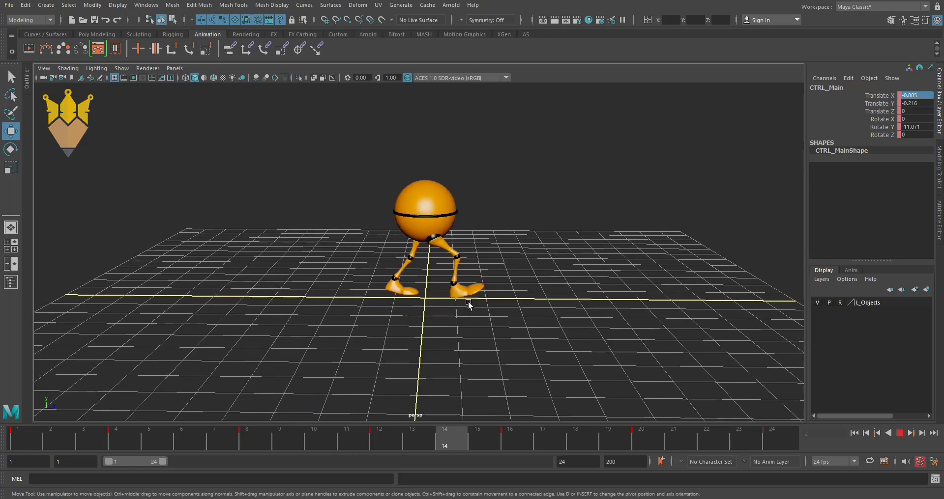
pyautogui.moveTo(472, 334)
pyautogui.keyDown('alt'); pyautogui.mouseDown()
pyautogui.moveTo(426, 332)
pyautogui.moveTo(415, 309)
pyautogui.moveTo(411, 334)
pyautogui.mouseUp(); pyautogui.keyUp('alt')
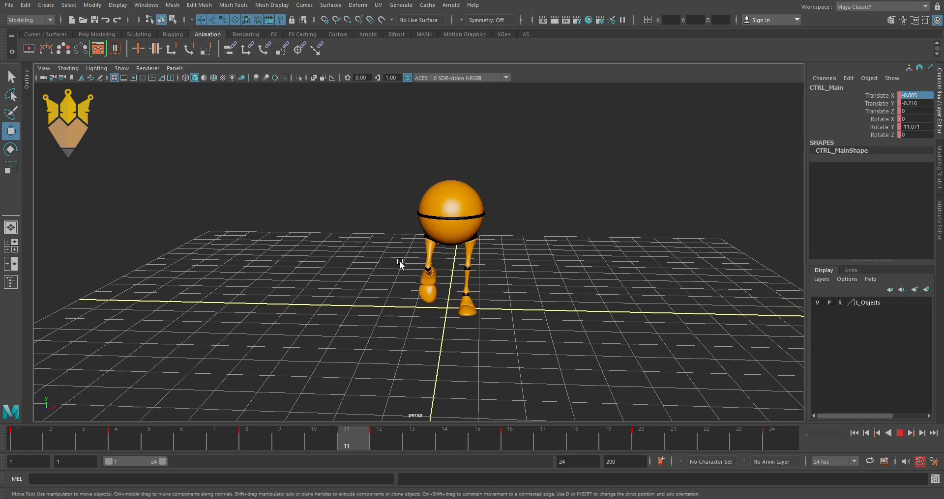
pyautogui.press('space')
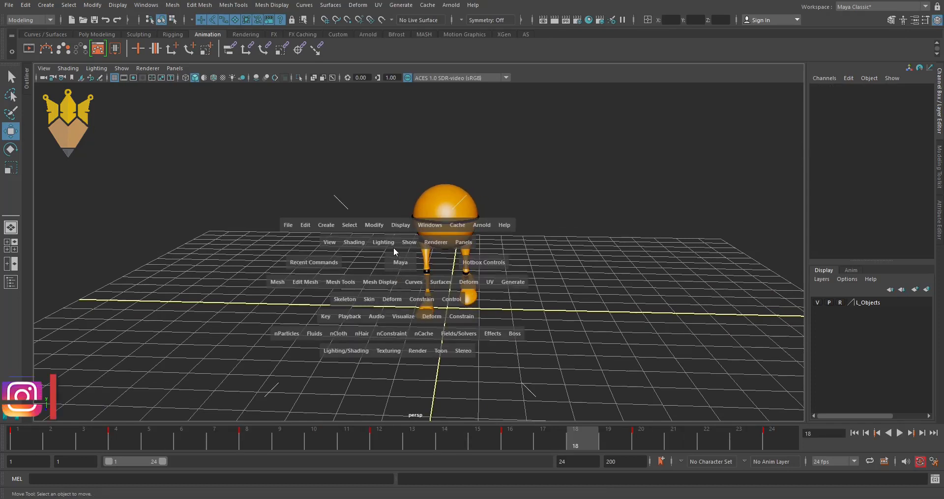
# Step: Switch the viewport to the front view and play the walk, stopping at frame 8
pyautogui.moveTo(399, 257); pyautogui.dragTo(398, 284)
pyautogui.click(379, 282)
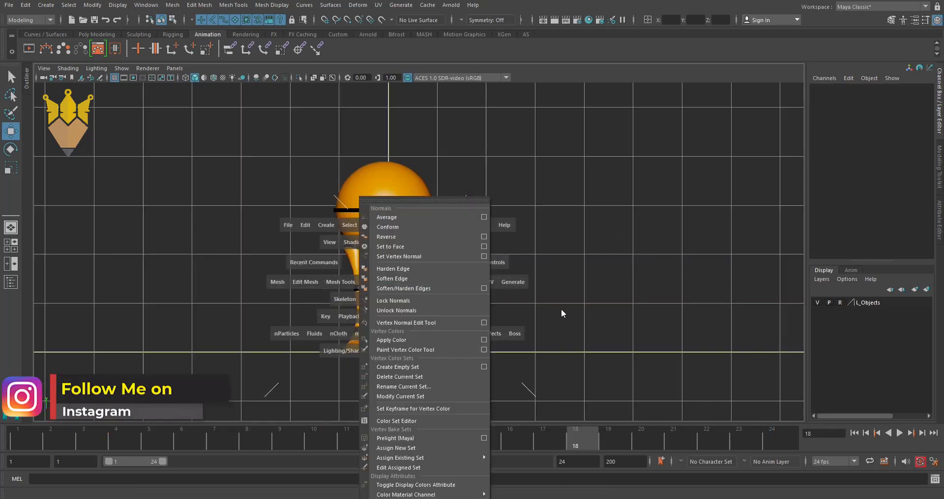
pyautogui.press('space')
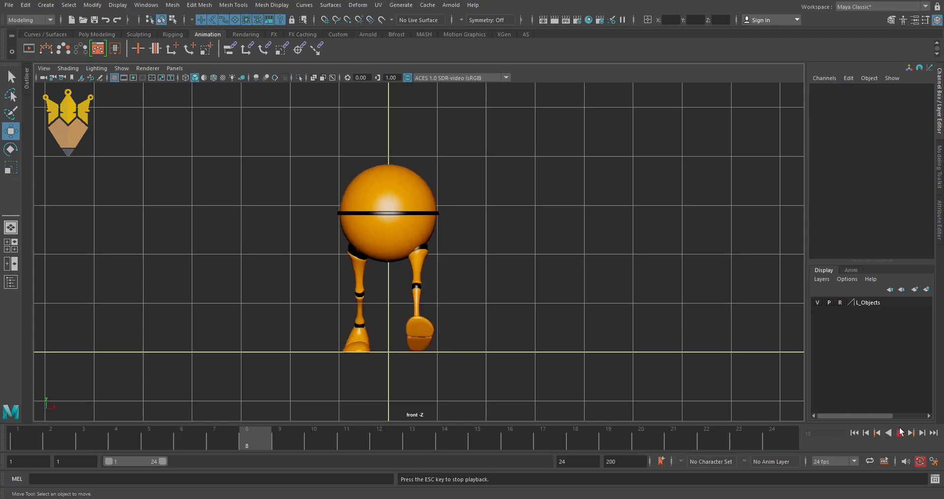
pyautogui.press('Escape')
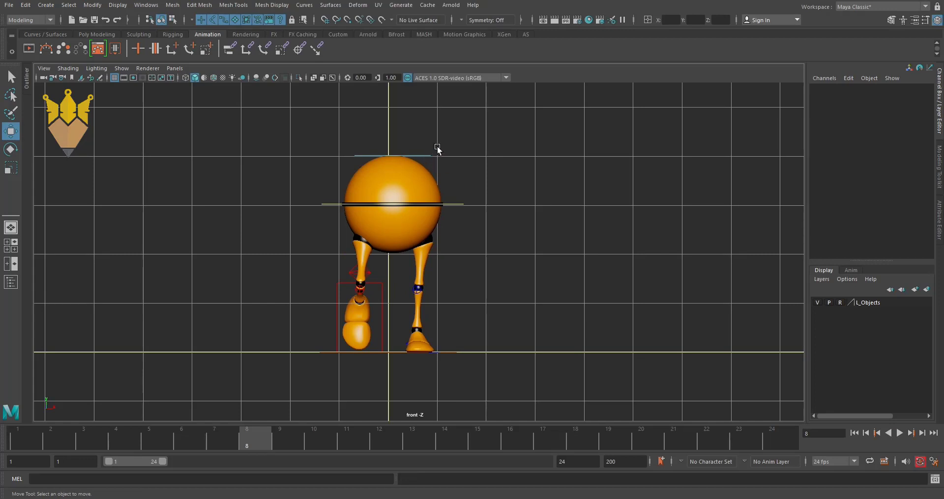
# Step: Marquee-select CTRL_Top above the ball body, then scrub between frames 1 and 3
pyautogui.click(425, 163)
pyautogui.click(276, 383)
pyautogui.moveTo(218, 438); pyautogui.dragTo(182, 441)
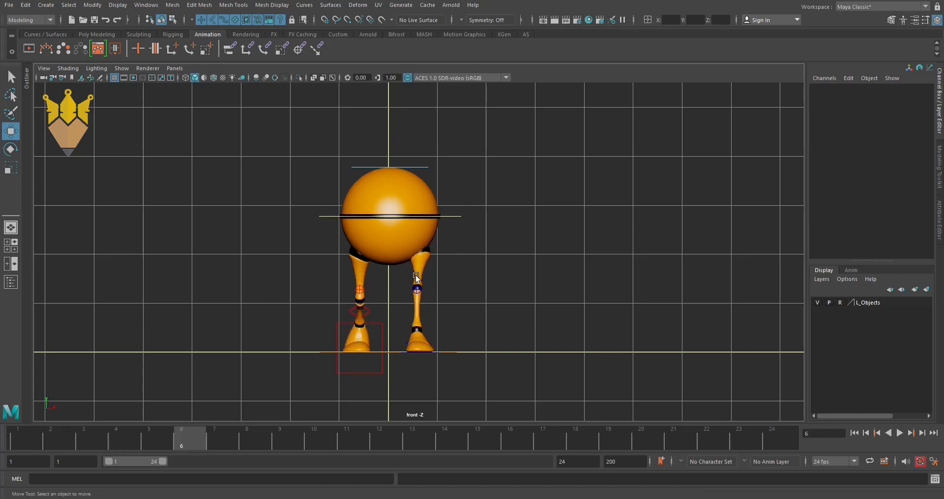
pyautogui.moveTo(449, 137); pyautogui.dragTo(423, 172)
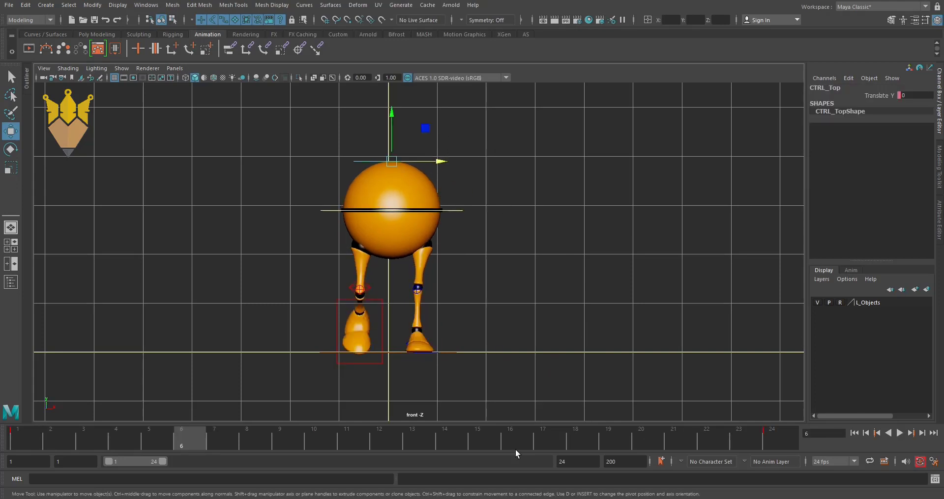
pyautogui.hotkey('alt', 'v')
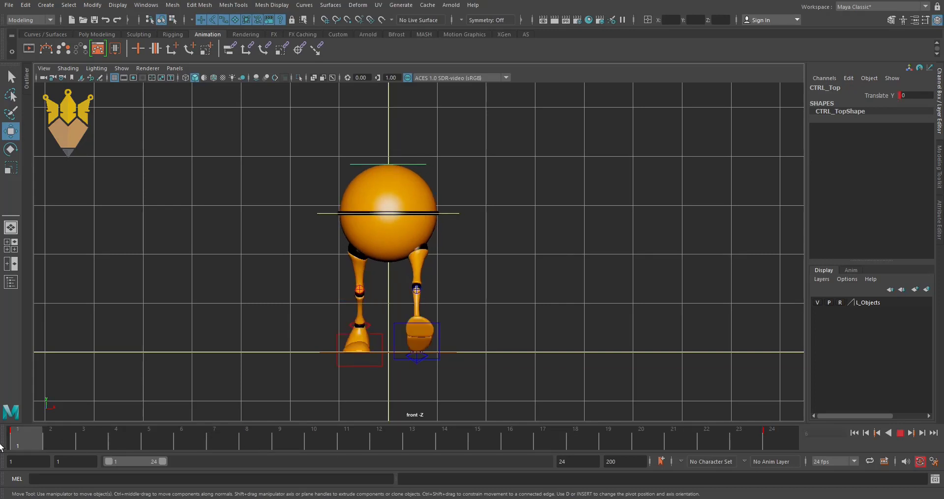
pyautogui.hotkey('alt', 'v')
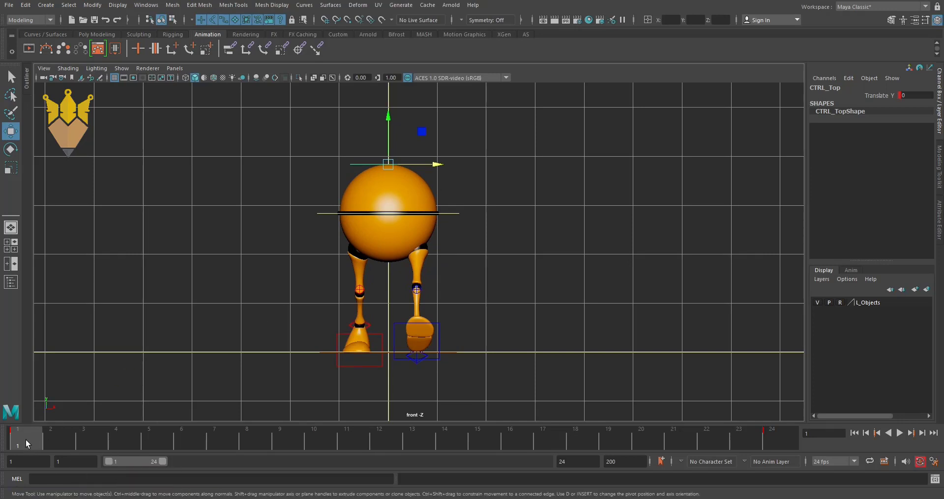
pyautogui.moveTo(26, 440)
pyautogui.mouseDown()
pyautogui.moveTo(323, 440)
pyautogui.moveTo(241, 436)
pyautogui.moveTo(284, 438)
pyautogui.moveTo(1, 452)
pyautogui.mouseUp()
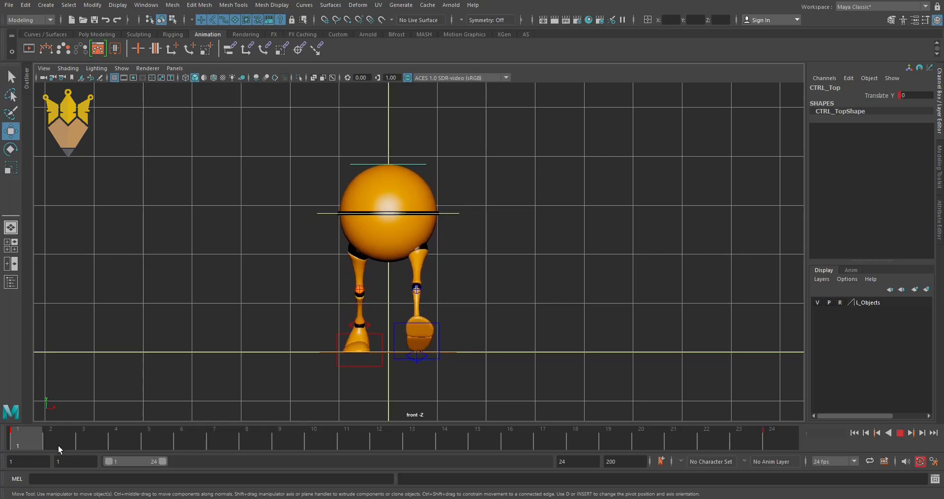
pyautogui.moveTo(58, 446); pyautogui.dragTo(29, 447)
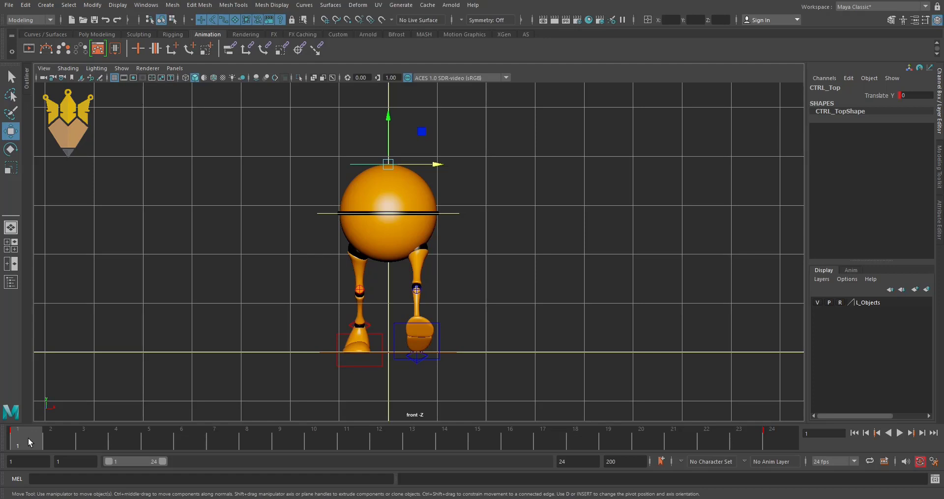
pyautogui.moveTo(54, 437)
pyautogui.mouseDown()
pyautogui.moveTo(227, 462)
pyautogui.moveTo(1, 470)
pyautogui.moveTo(232, 474)
pyautogui.moveTo(0, 472)
pyautogui.mouseUp()
# Step: Lower CTRL_Top and key Translate Y -0.1 on frames 1 and 24, then play from frame 1
pyautogui.moveTo(389, 122); pyautogui.dragTo(389, 128)
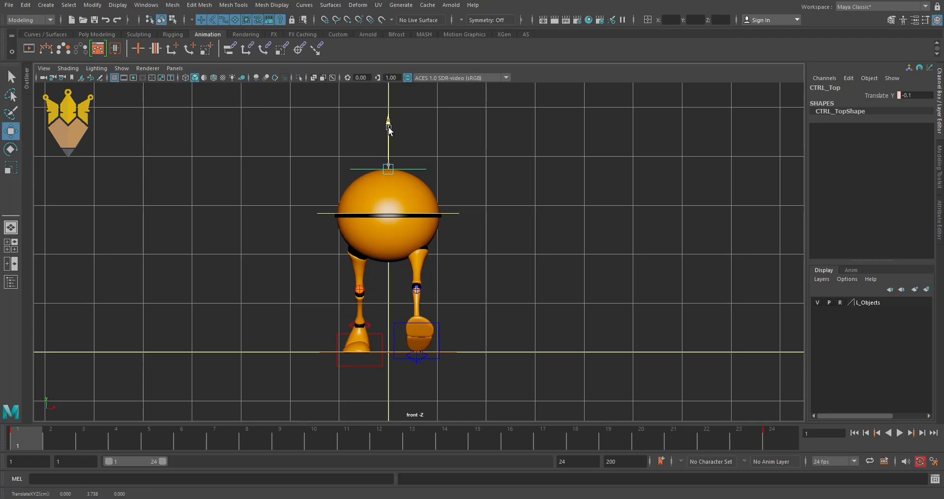
pyautogui.press('s')
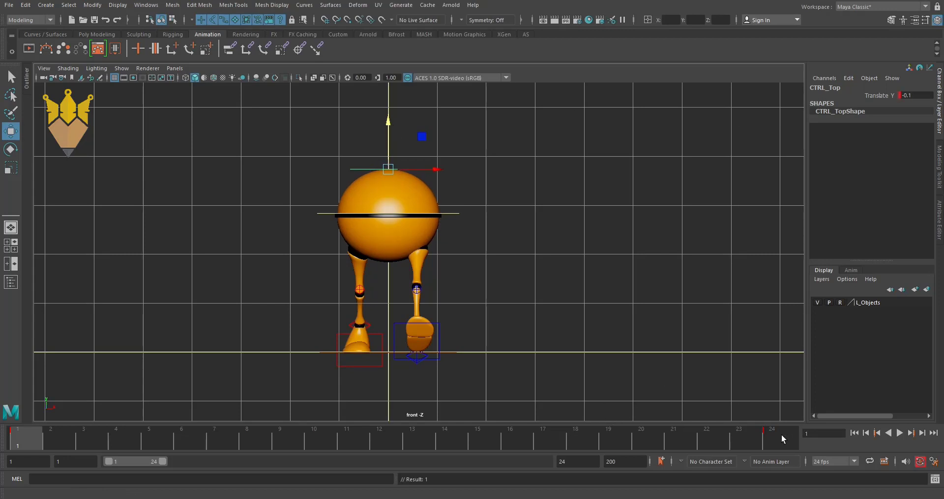
pyautogui.click(781, 435)
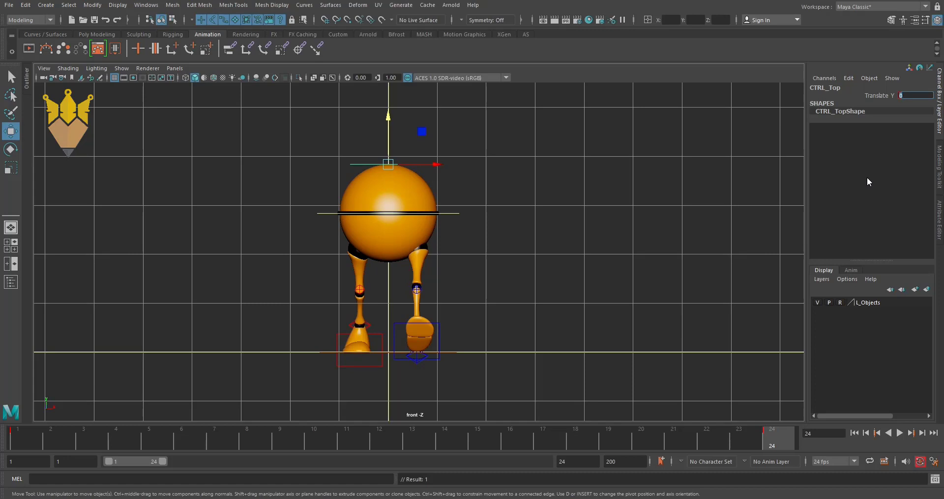
pyautogui.write('-')
pyautogui.write('0.01')
pyautogui.press('Return')
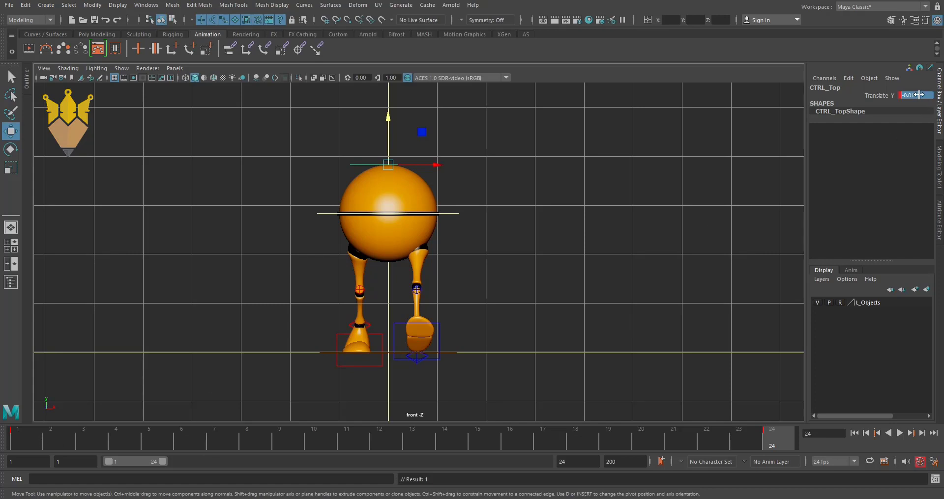
pyautogui.write('-')
pyautogui.write('0.1')
pyautogui.press('Return')
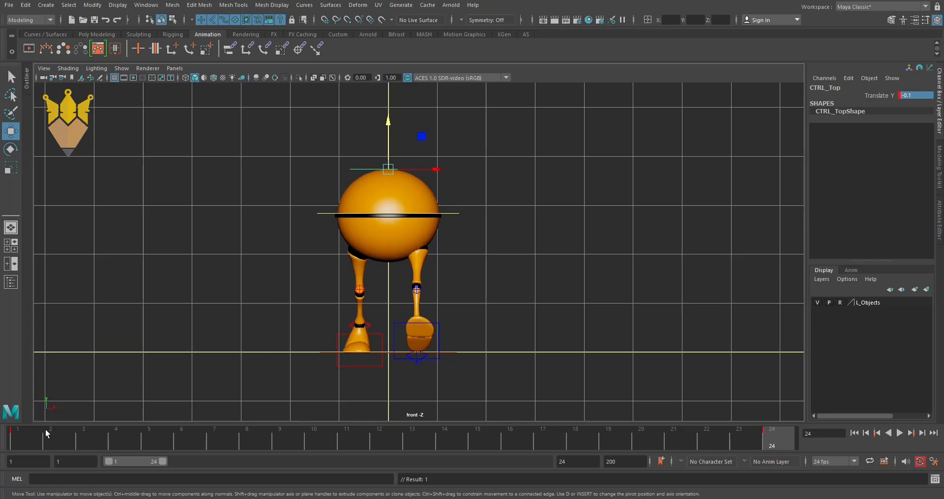
pyautogui.click(29, 439)
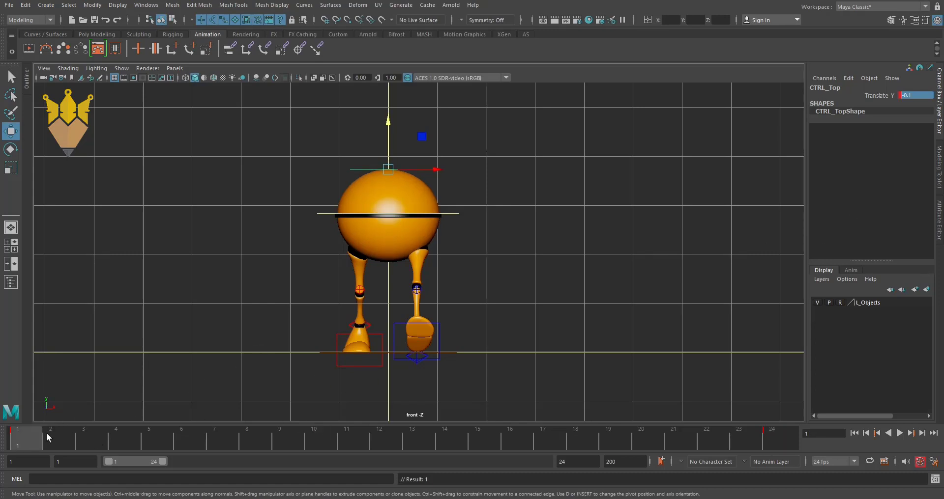
pyautogui.hotkey('alt', 'v')
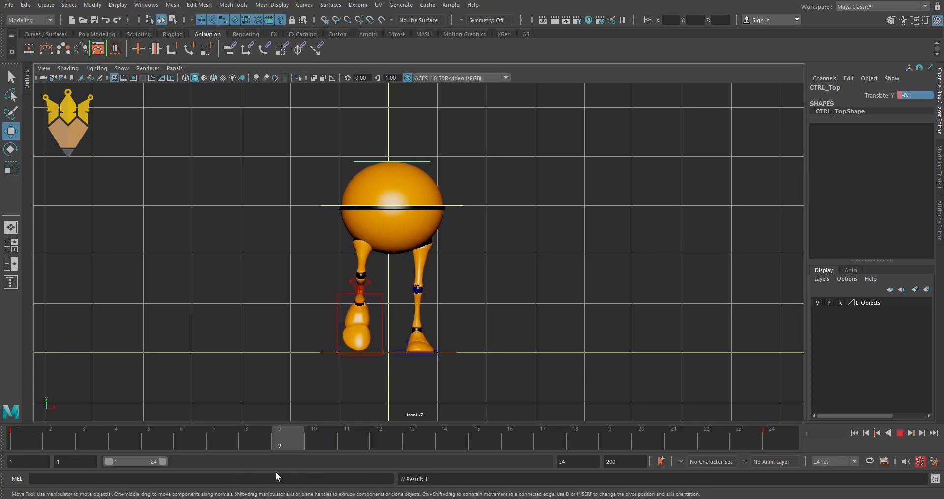
# Step: Raise CTRL_Top to Translate Y 0.09 at frame 8 and key it
pyautogui.hotkey('alt', 'v')
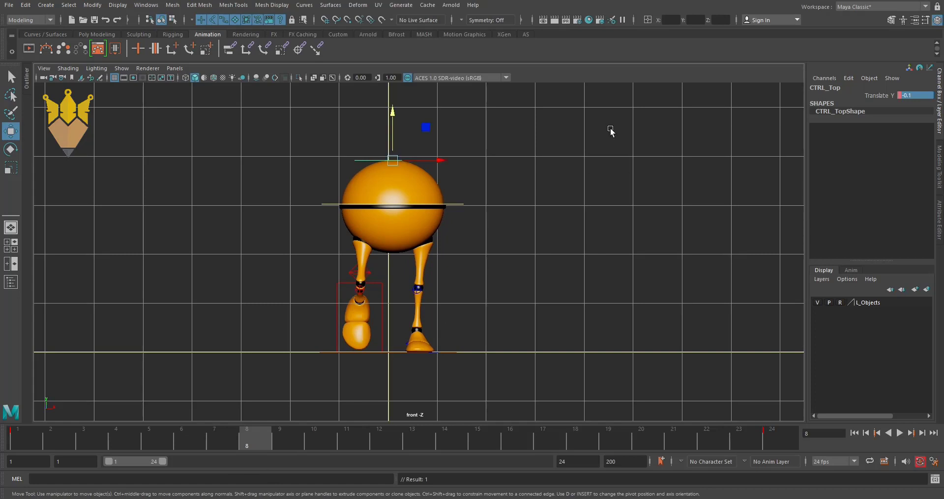
pyautogui.moveTo(393, 123); pyautogui.dragTo(394, 113)
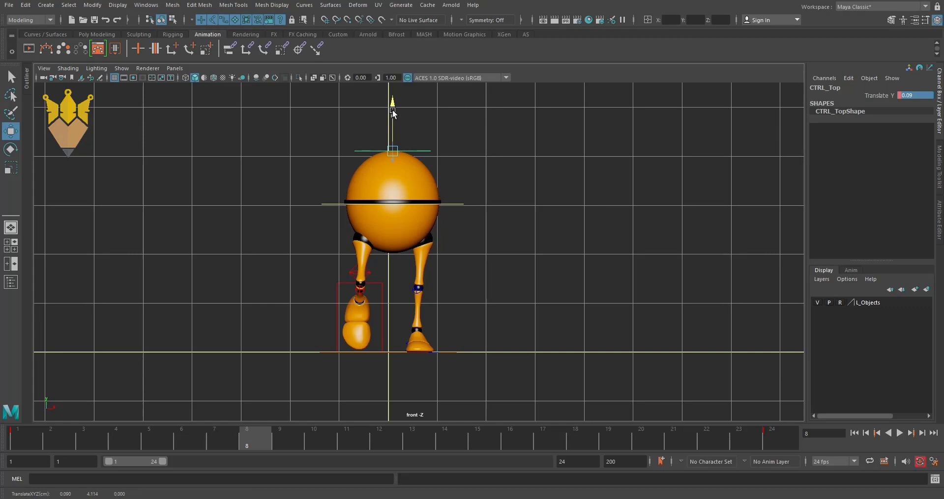
pyautogui.press('s')
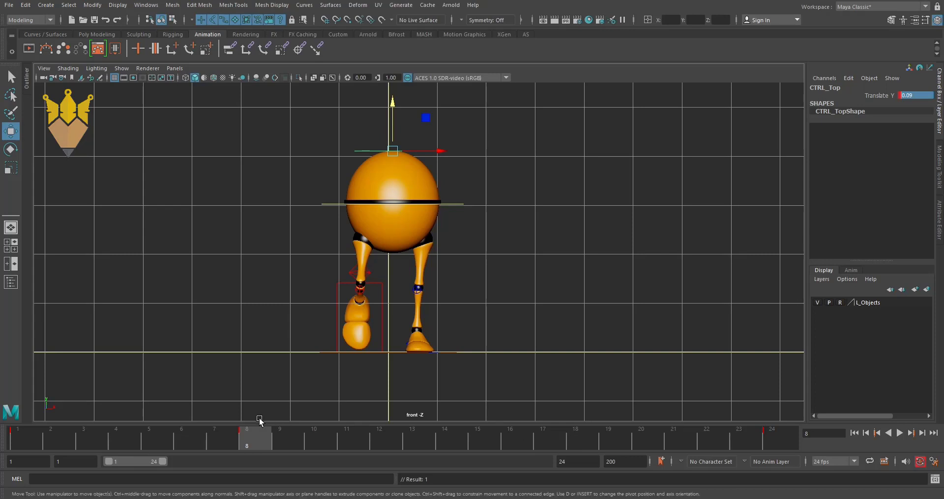
# Step: Raise CTRL_Top at frame 20 as well, then play the walk cycle to review the bob
pyautogui.moveTo(257, 439)
pyautogui.mouseDown()
pyautogui.moveTo(588, 445)
pyautogui.moveTo(229, 432)
pyautogui.moveTo(395, 450)
pyautogui.moveTo(619, 449)
pyautogui.moveTo(675, 461)
pyautogui.moveTo(654, 463)
pyautogui.mouseUp()
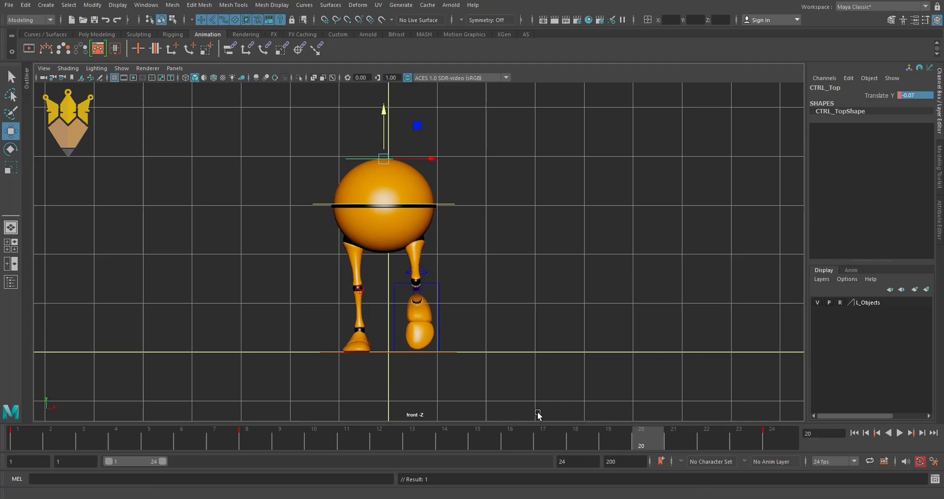
pyautogui.click(912, 96)
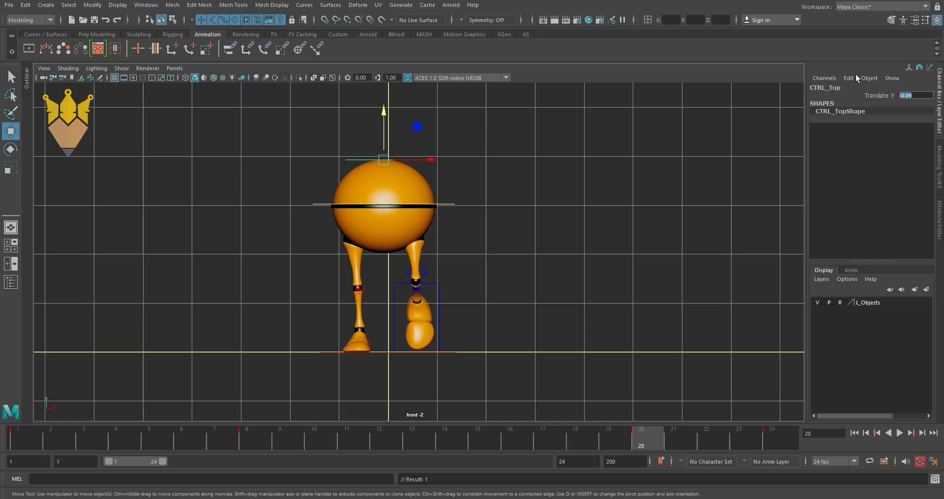
pyautogui.click(266, 443)
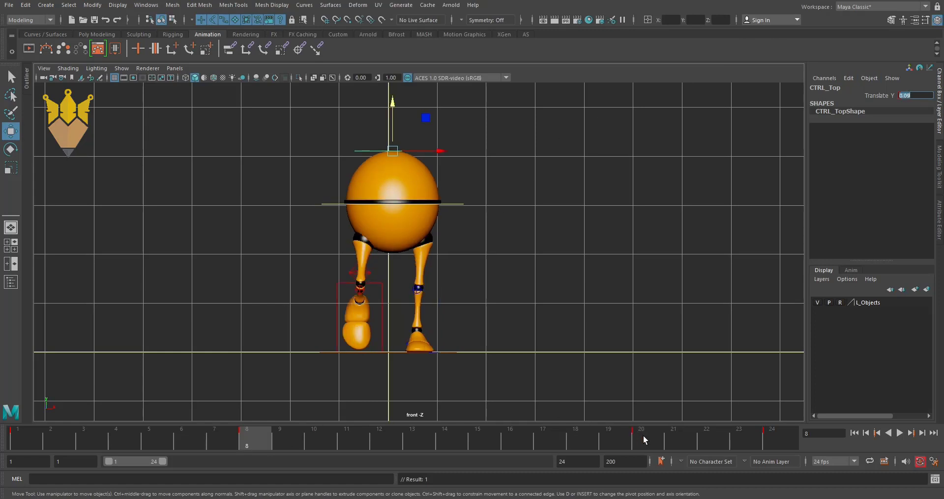
pyautogui.click(643, 435)
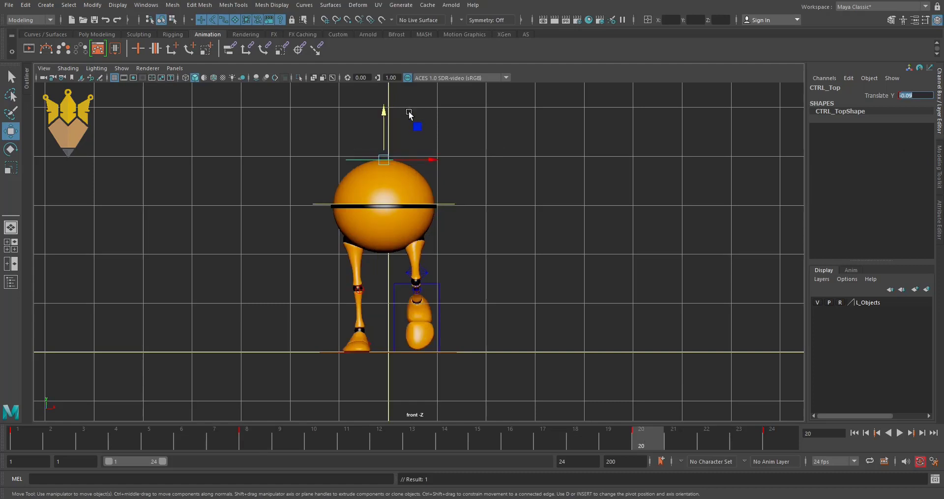
pyautogui.moveTo(382, 118); pyautogui.dragTo(382, 113)
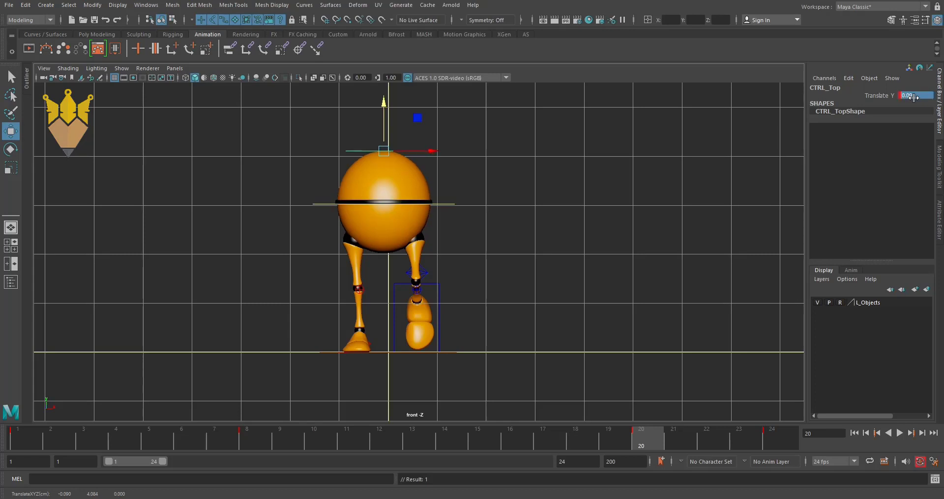
pyautogui.hotkey('alt', 'v')
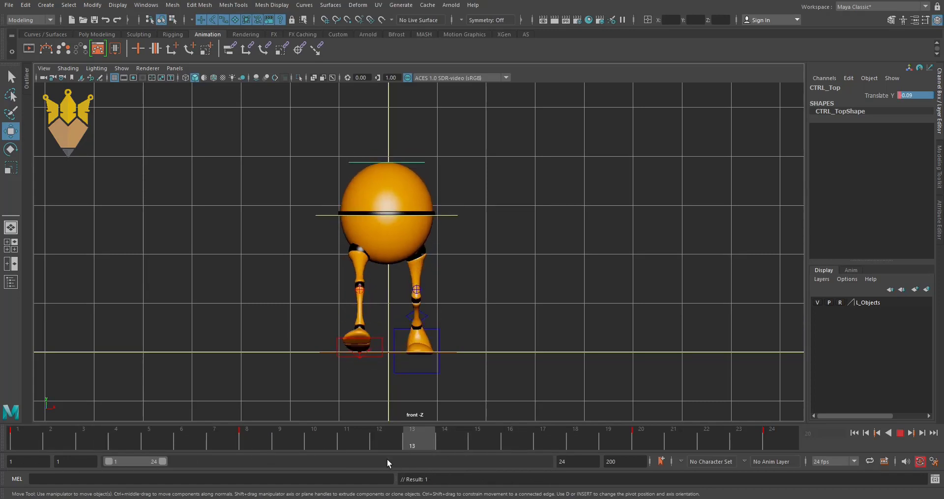
# Step: At frame 12, set CTRL_Top's Translate Y to -0.1, correcting the earlier -0.01
pyautogui.press('Escape')
pyautogui.write('-0.01')
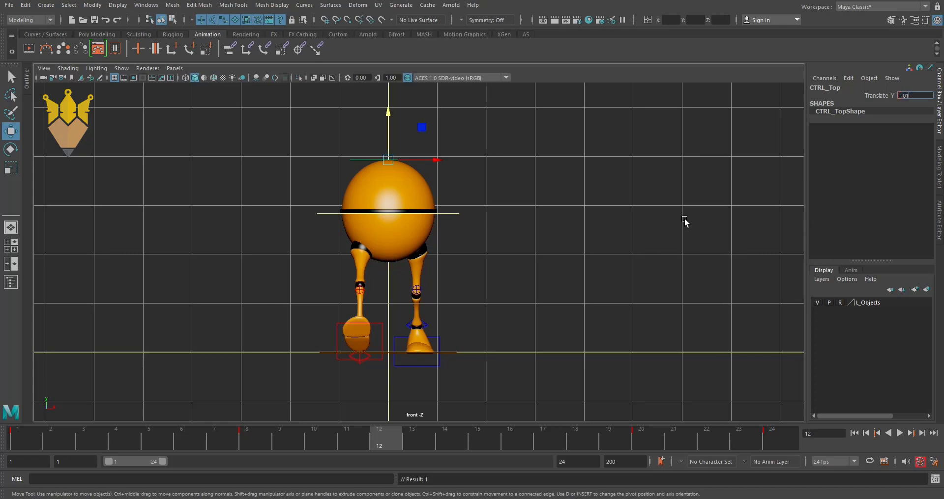
pyautogui.press('Return')
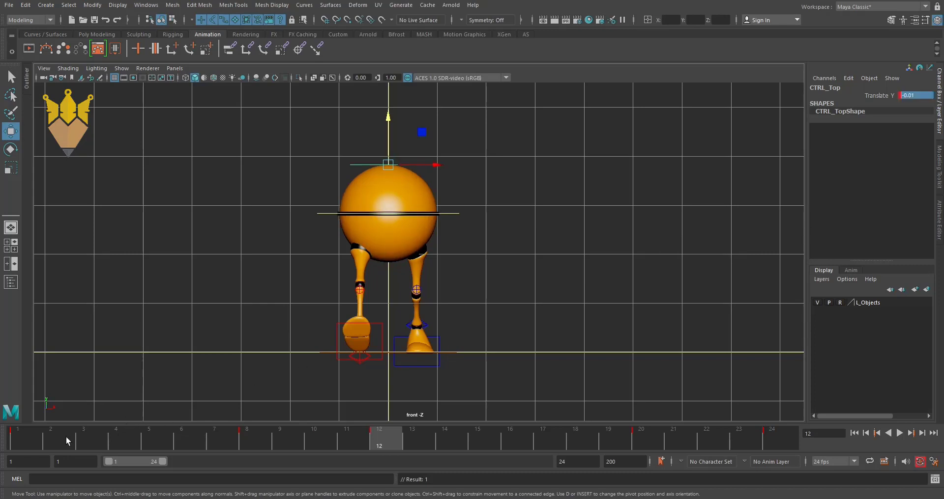
pyautogui.click(25, 439)
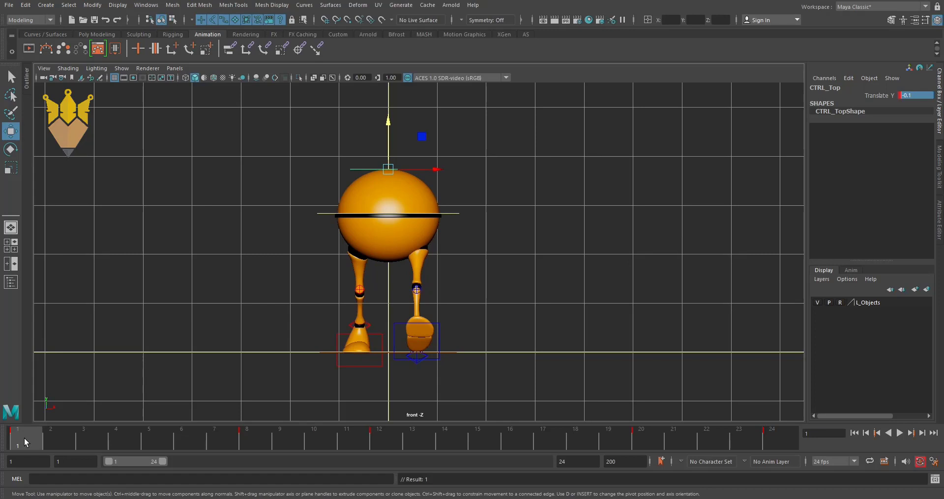
pyautogui.click(390, 444)
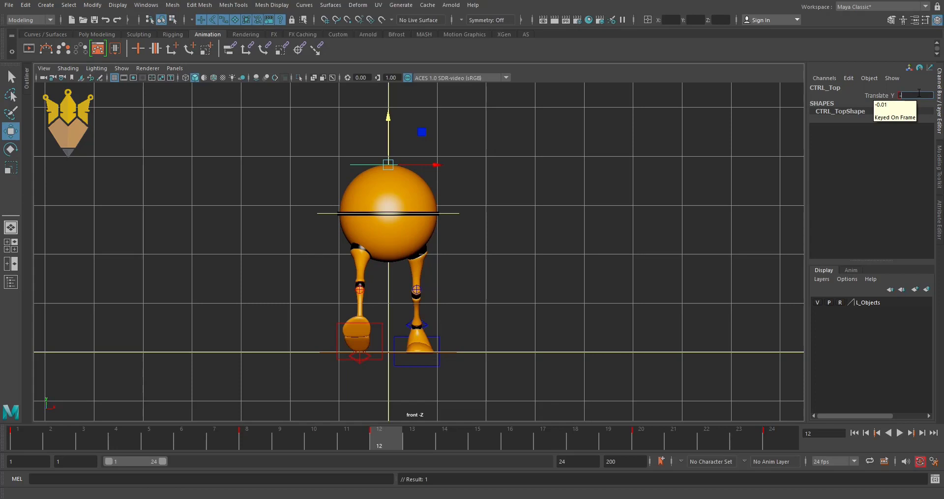
pyautogui.write('.1')
pyautogui.write('-0.1')
pyautogui.press('Return')
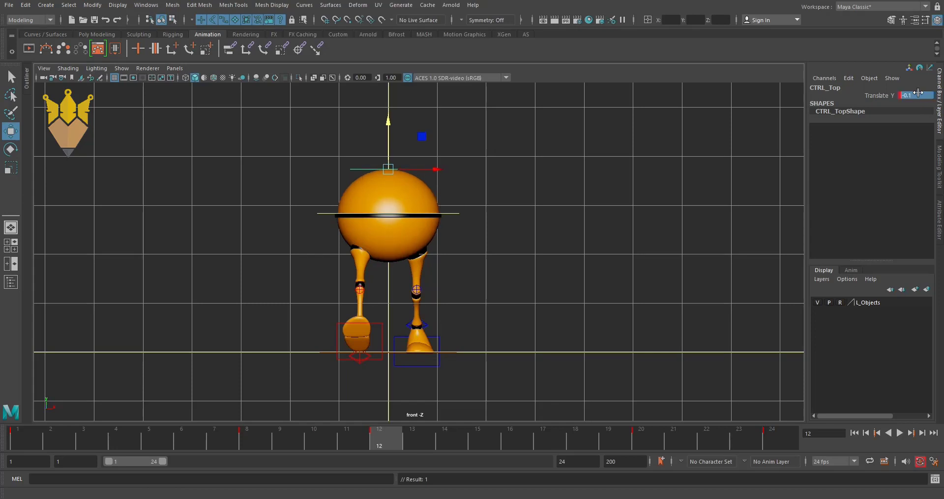
# Step: Play the walk cycle from frame 1 to check the body bob
pyautogui.hotkey('alt', 'v')
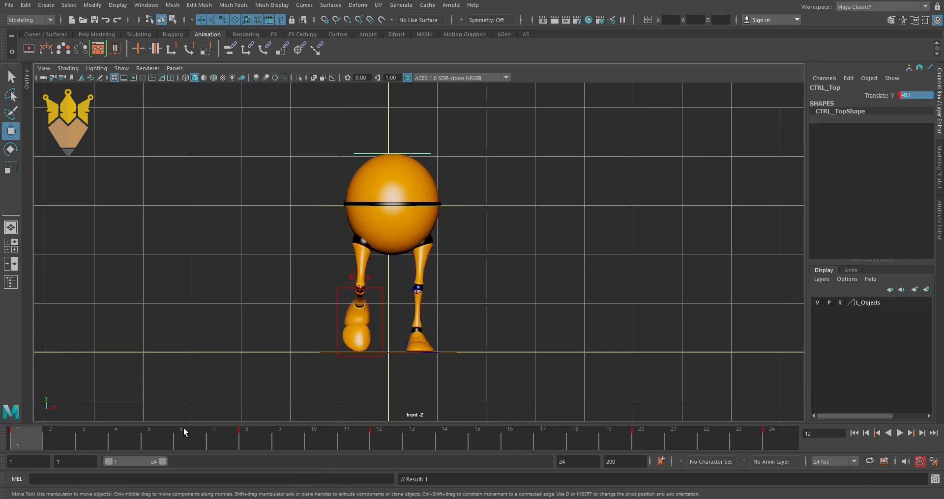
pyautogui.hotkey('alt', 'shift', 'v')
pyautogui.click(900, 434)
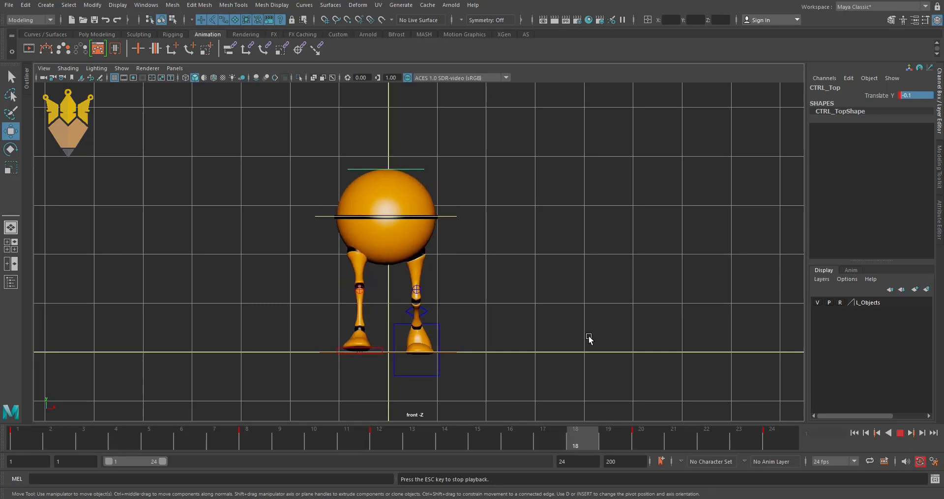
# Step: From the single front view, switch the viewport to Perspective View through the Space hotbox's view marking menu
pyautogui.press('space')
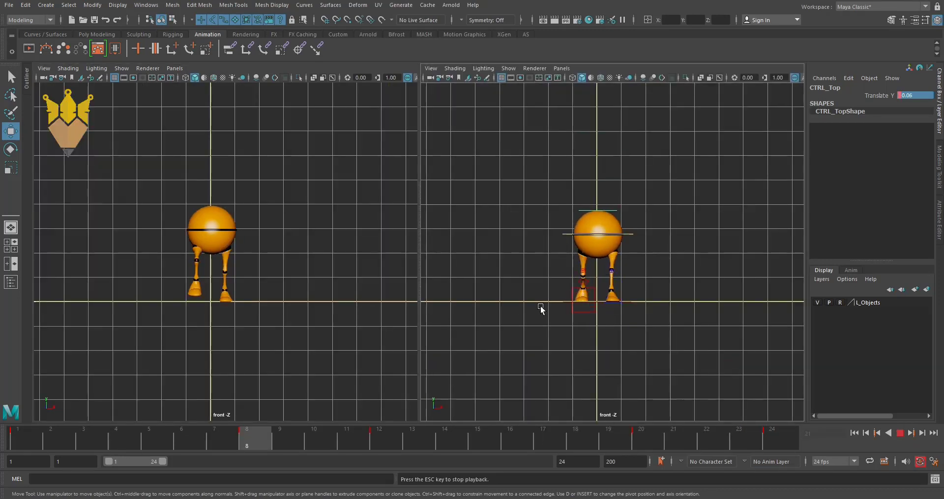
pyautogui.press('space')
pyautogui.press('space')
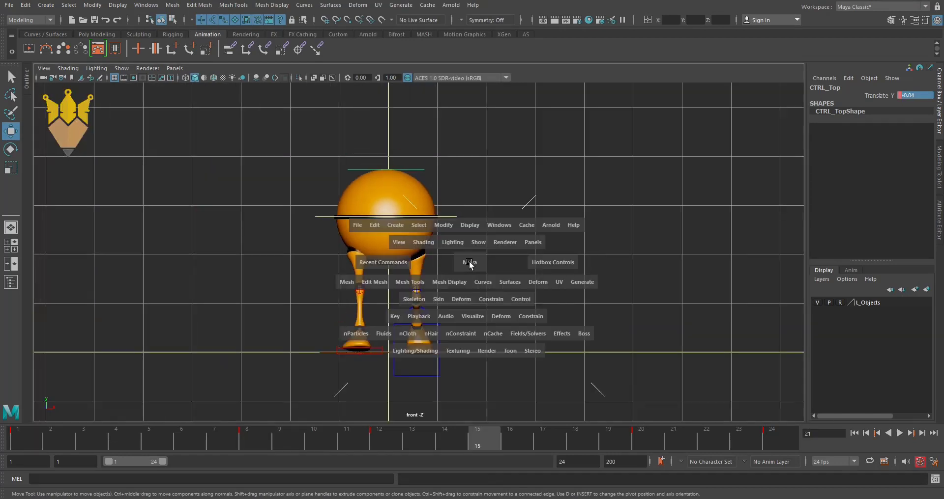
pyautogui.moveTo(469, 264); pyautogui.dragTo(530, 271)
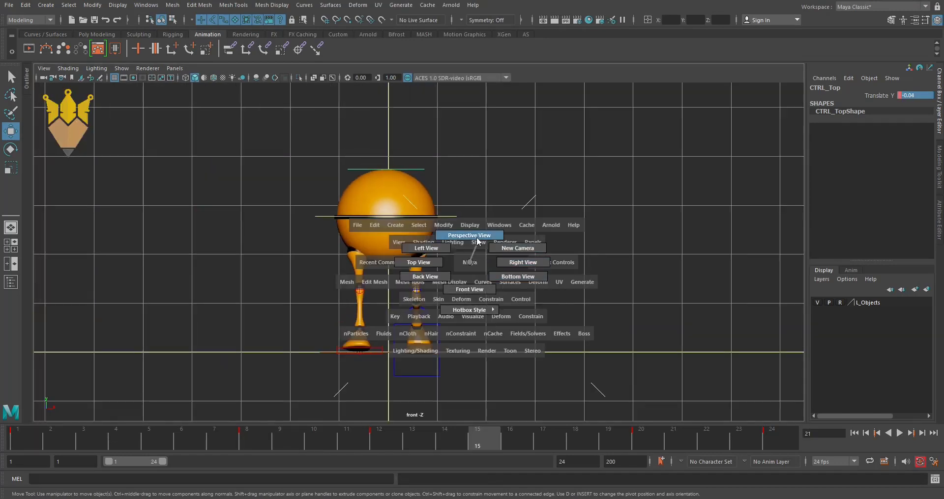
pyautogui.moveTo(477, 241); pyautogui.dragTo(477, 241)
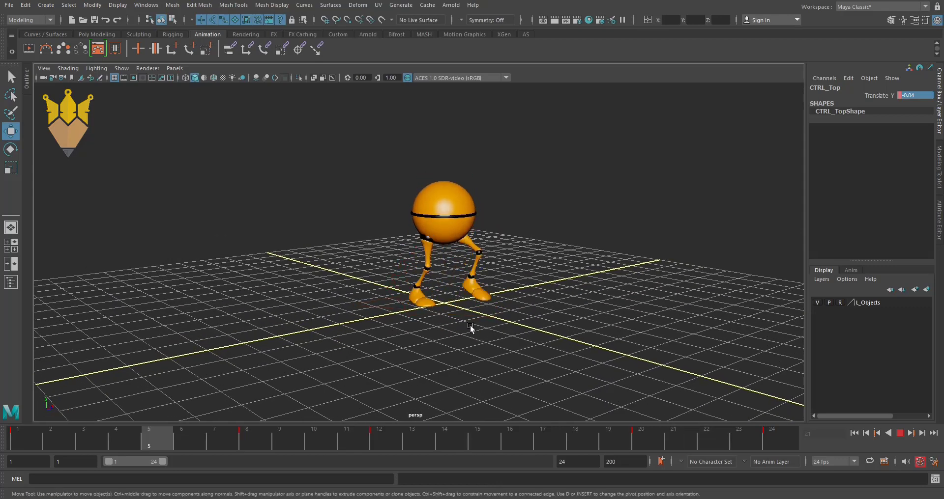
# Step: Orbit around the walking character during playback, ending on a lower side angle
pyautogui.keyDown('alt'); pyautogui.moveTo(470, 326); pyautogui.dragTo(480, 326); pyautogui.keyUp('alt')
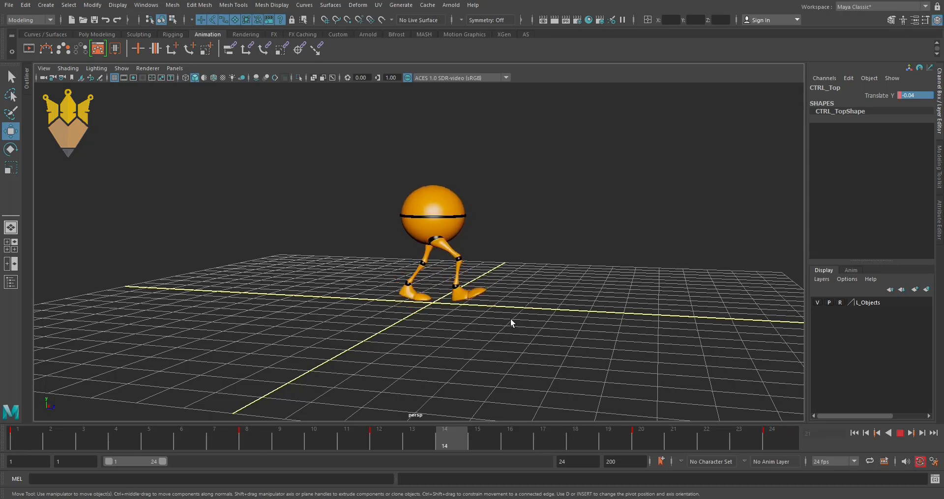
pyautogui.moveTo(510, 323)
pyautogui.keyDown('alt'); pyautogui.mouseDown()
pyautogui.moveTo(476, 320)
pyautogui.moveTo(500, 321)
pyautogui.mouseUp(); pyautogui.keyUp('alt')
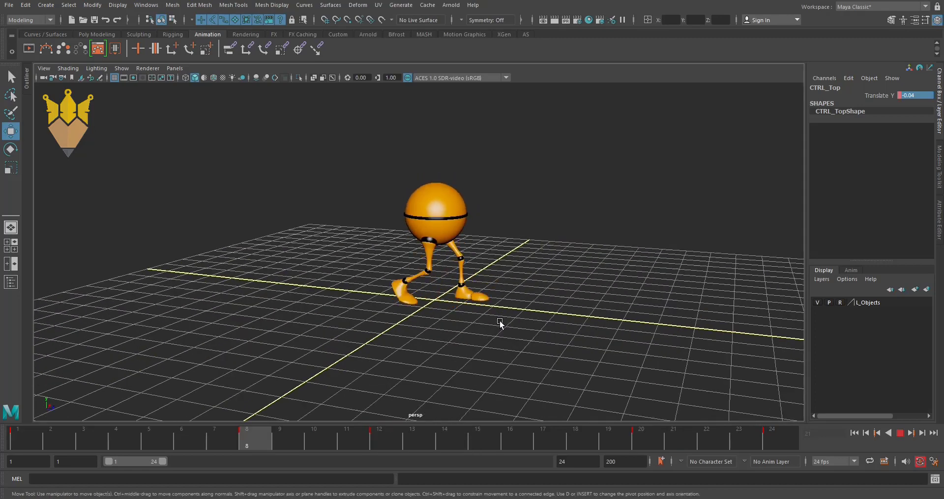